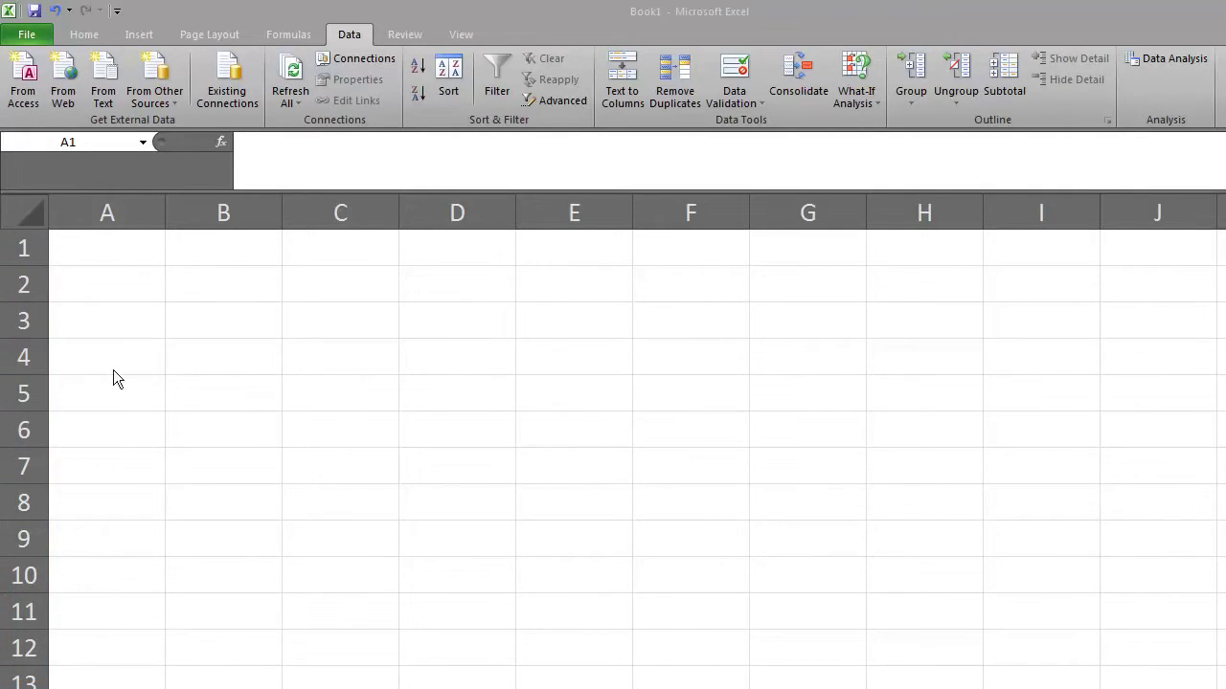
View the function categories in the Insert Function dialog for cell A1 and close it without inserting a function.
click(125, 253)
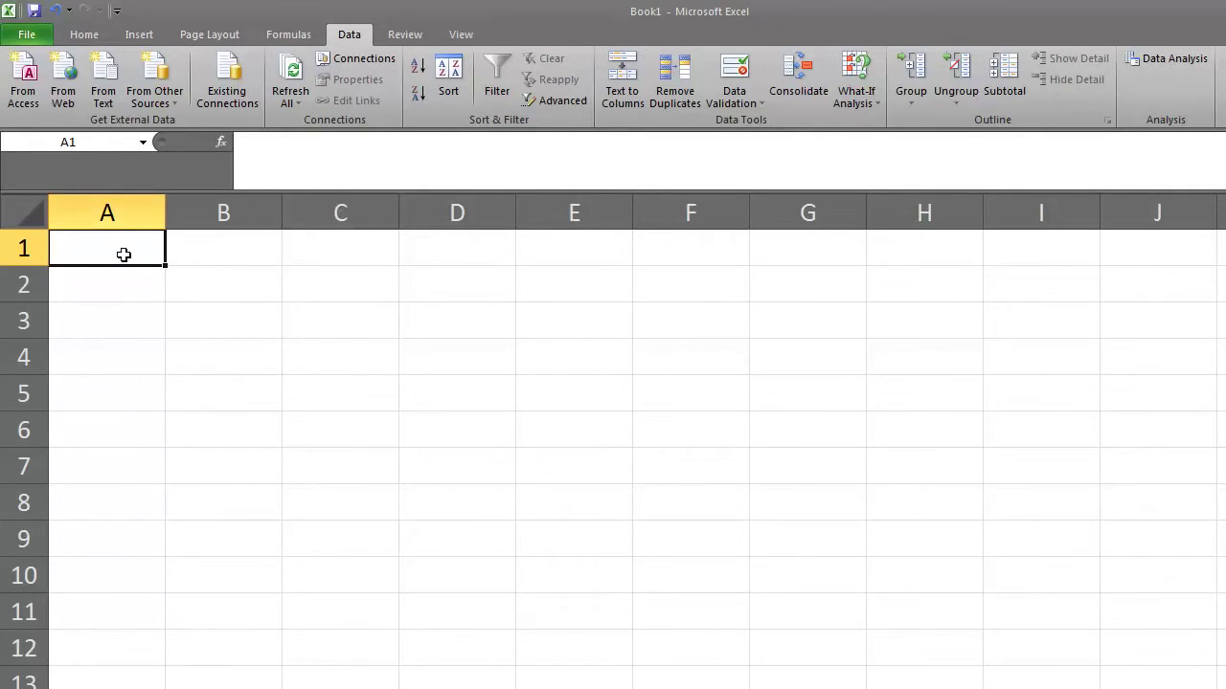
click(480, 435)
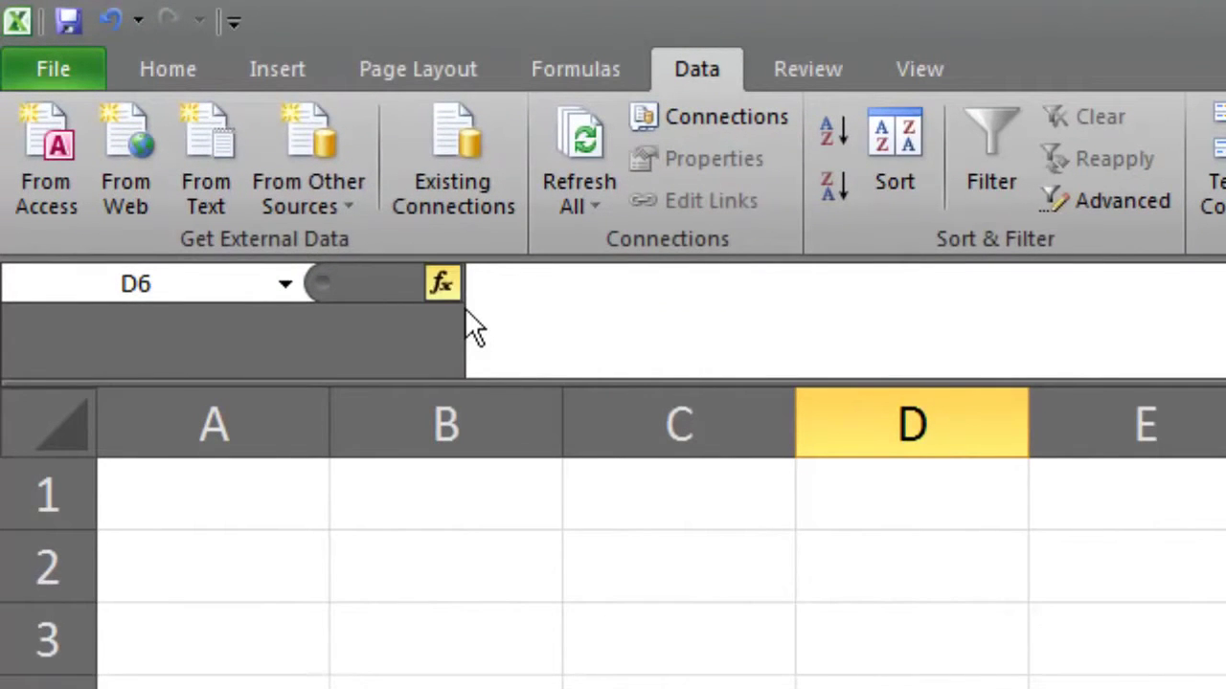
click(463, 304)
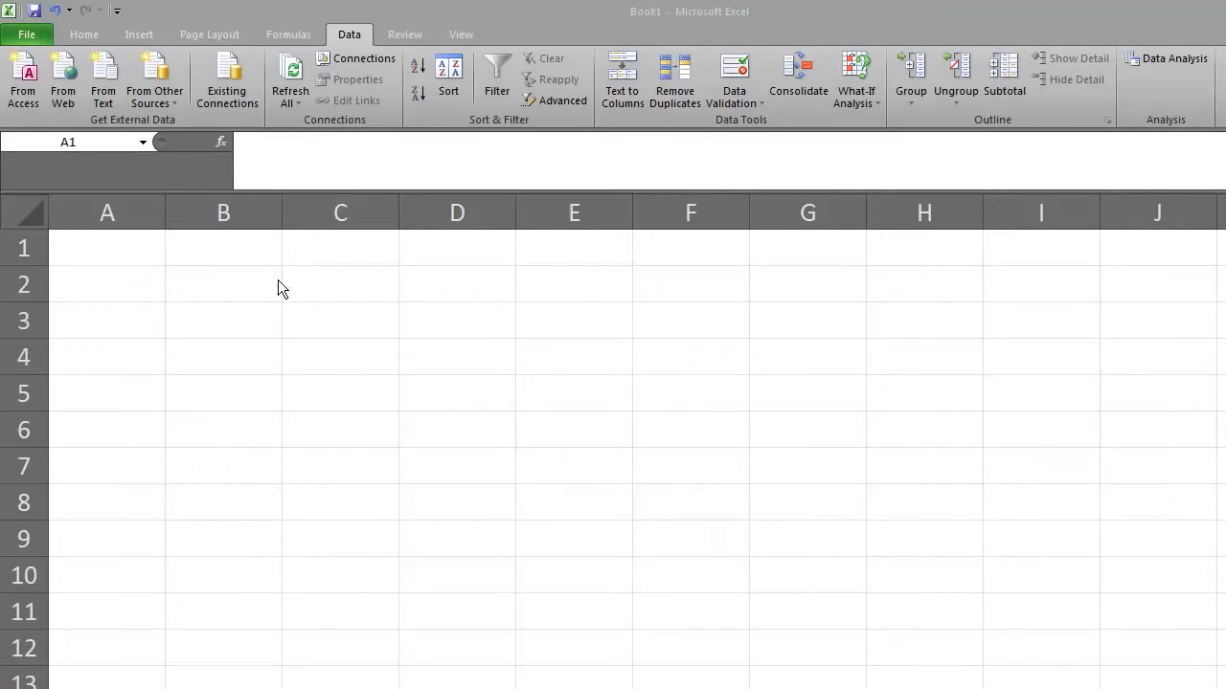
click(226, 145)
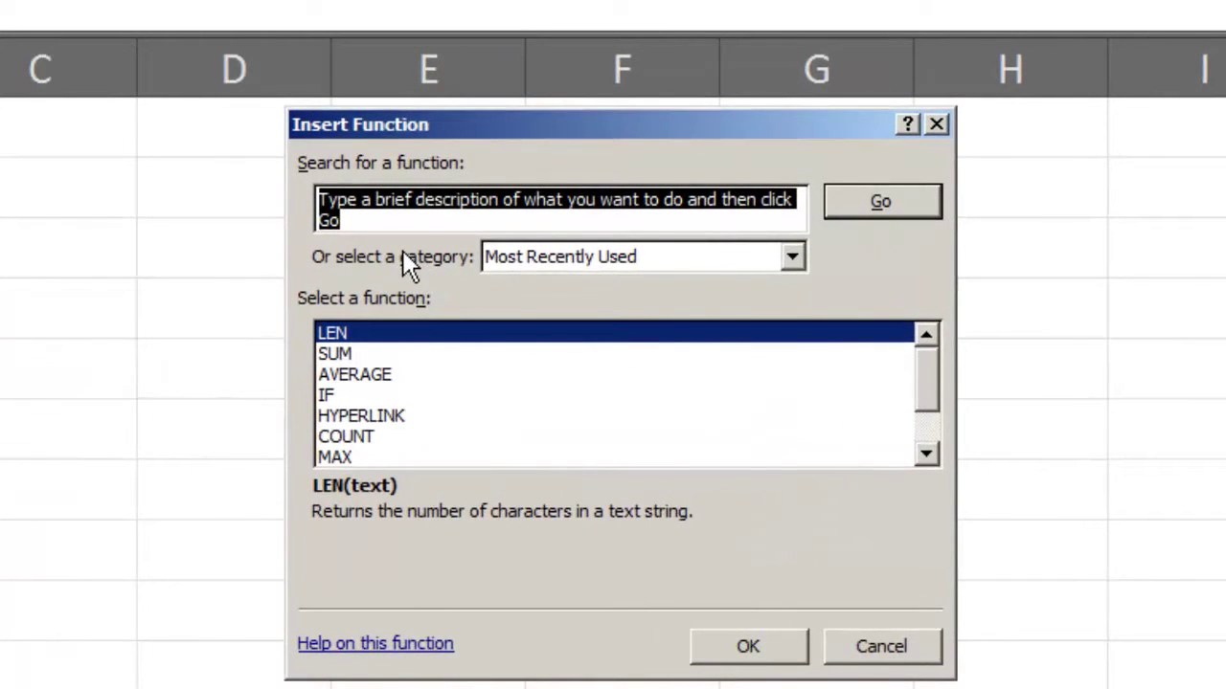
click(798, 268)
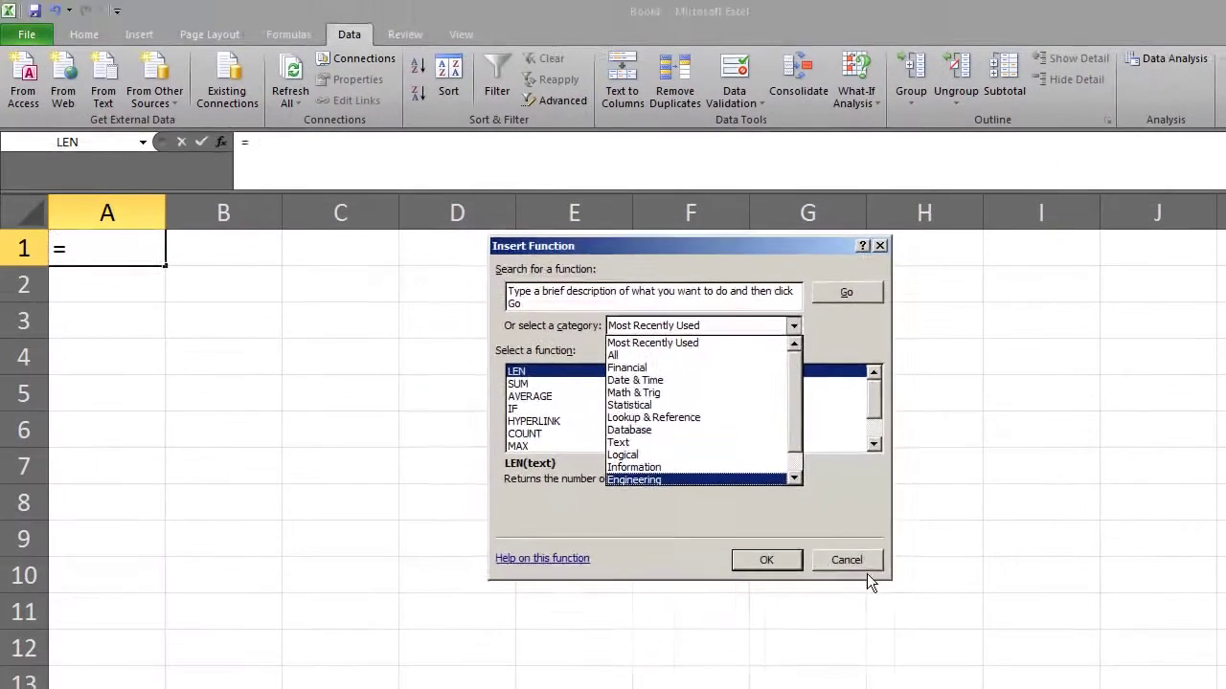
click(886, 649)
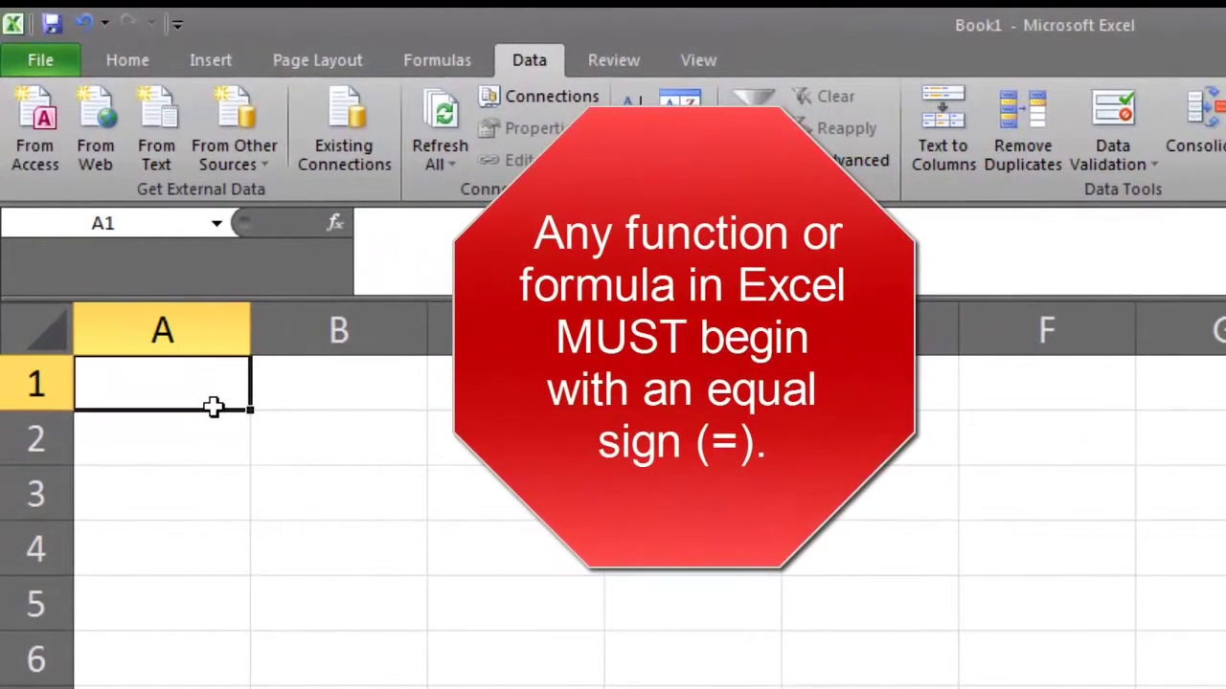
Enter the formula =RANDBETWEEN(1,9814) in cell A1.
text(=)
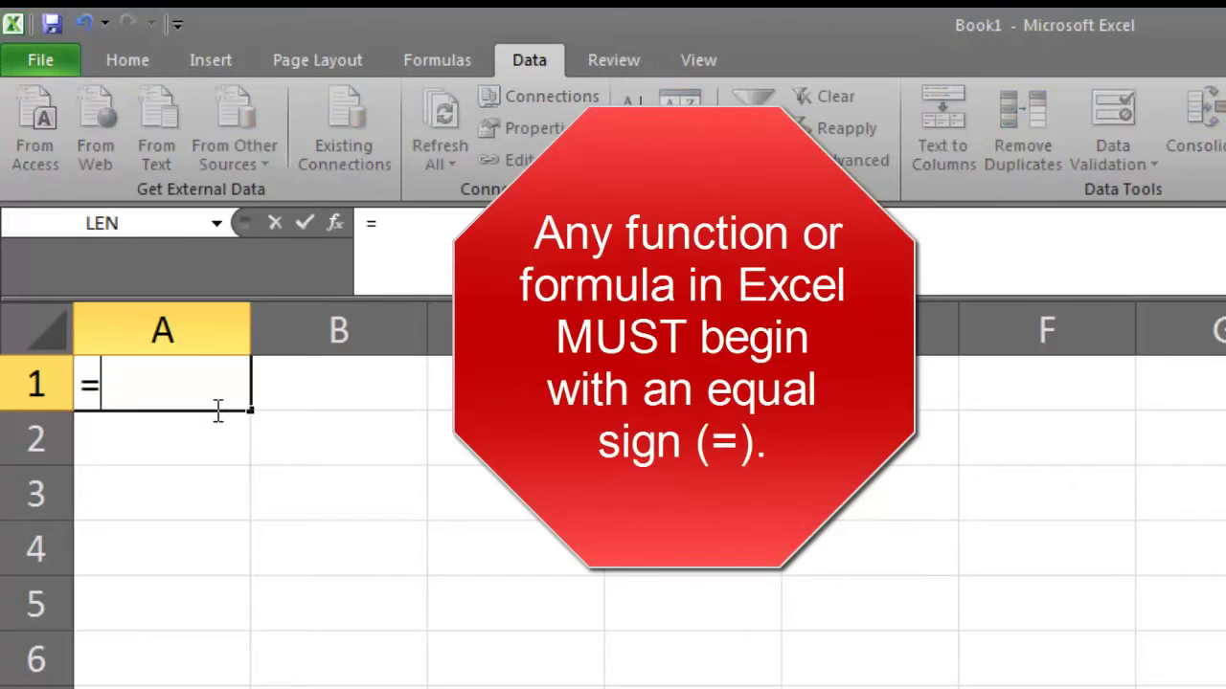
text(rand)
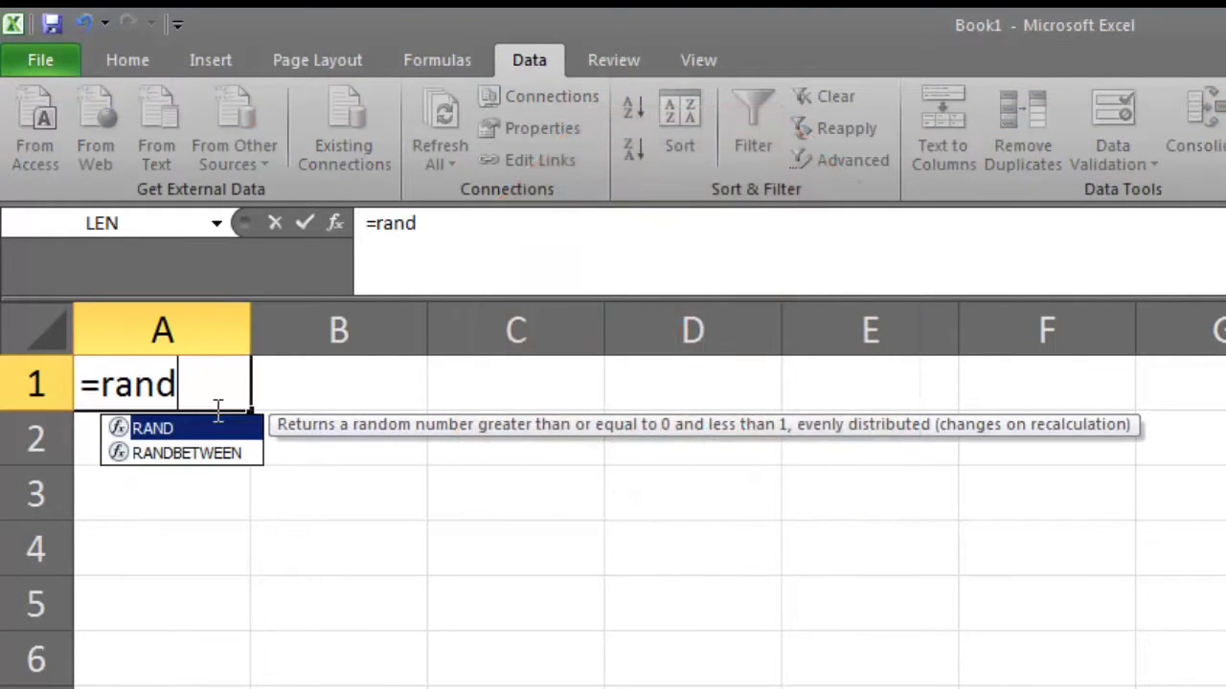
text(between)
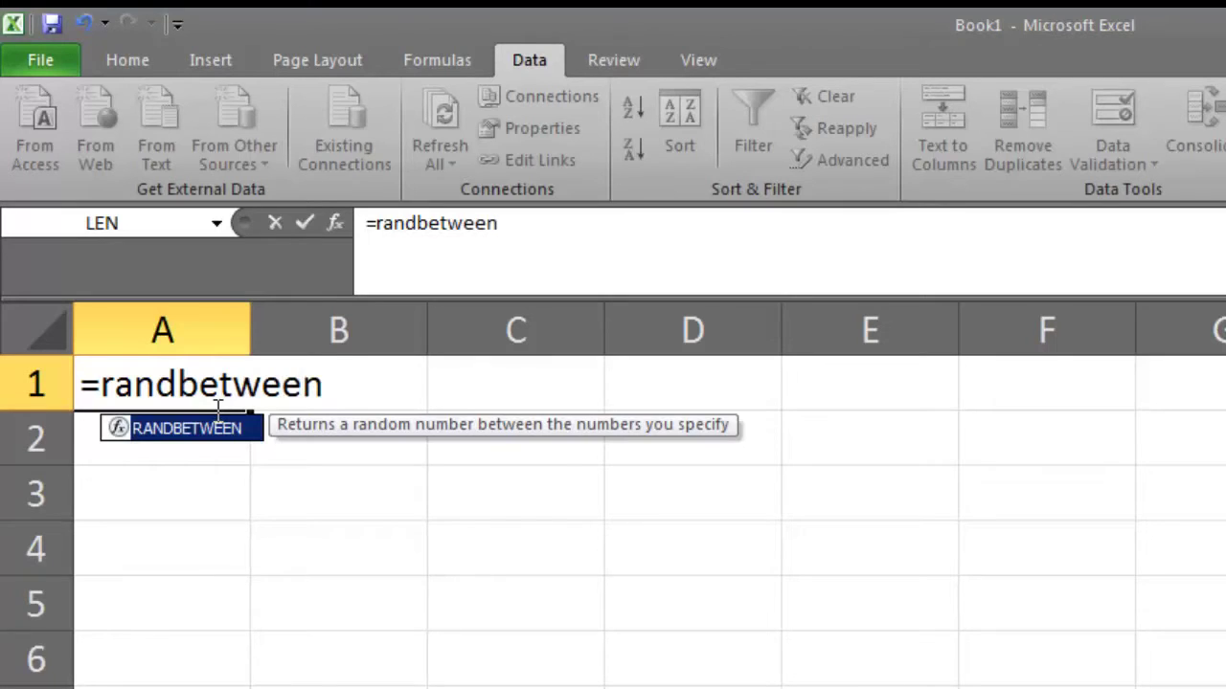
text(()
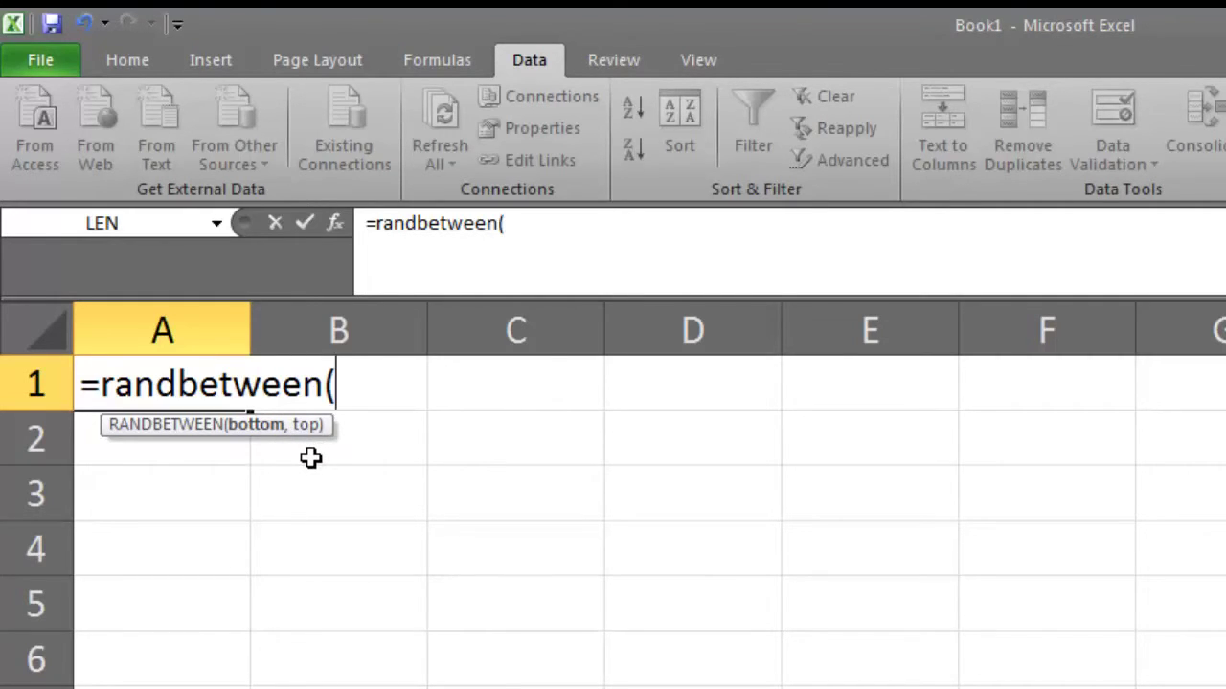
text(1,)
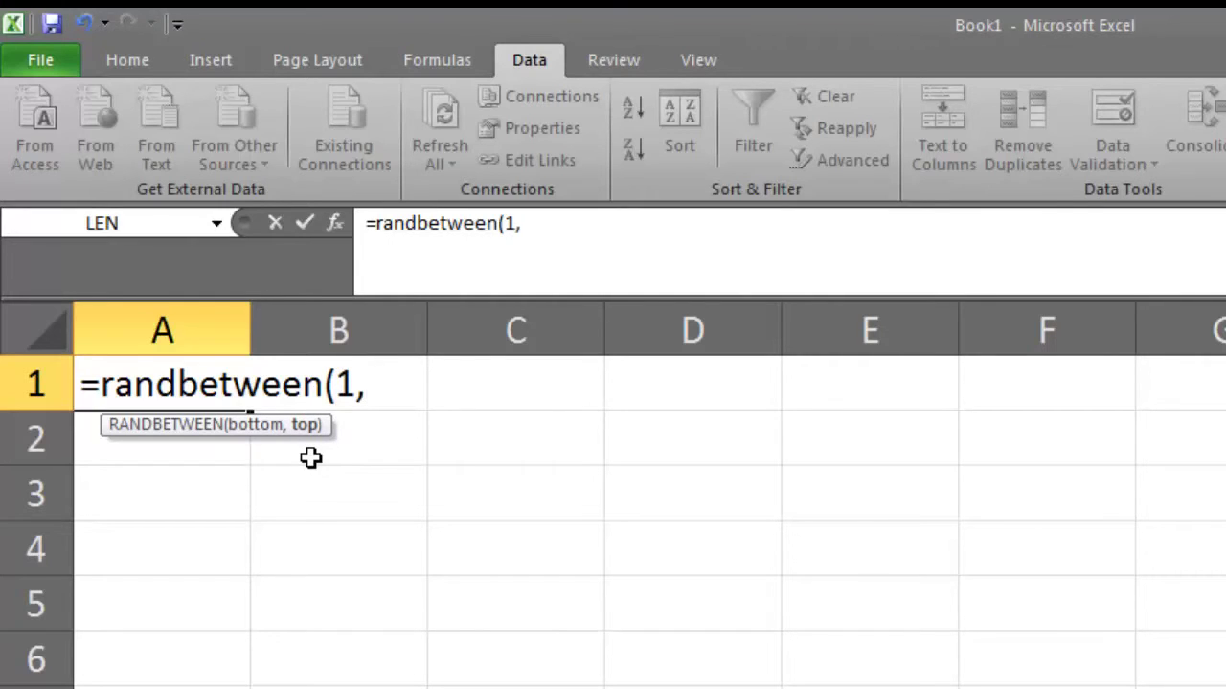
text(9814)
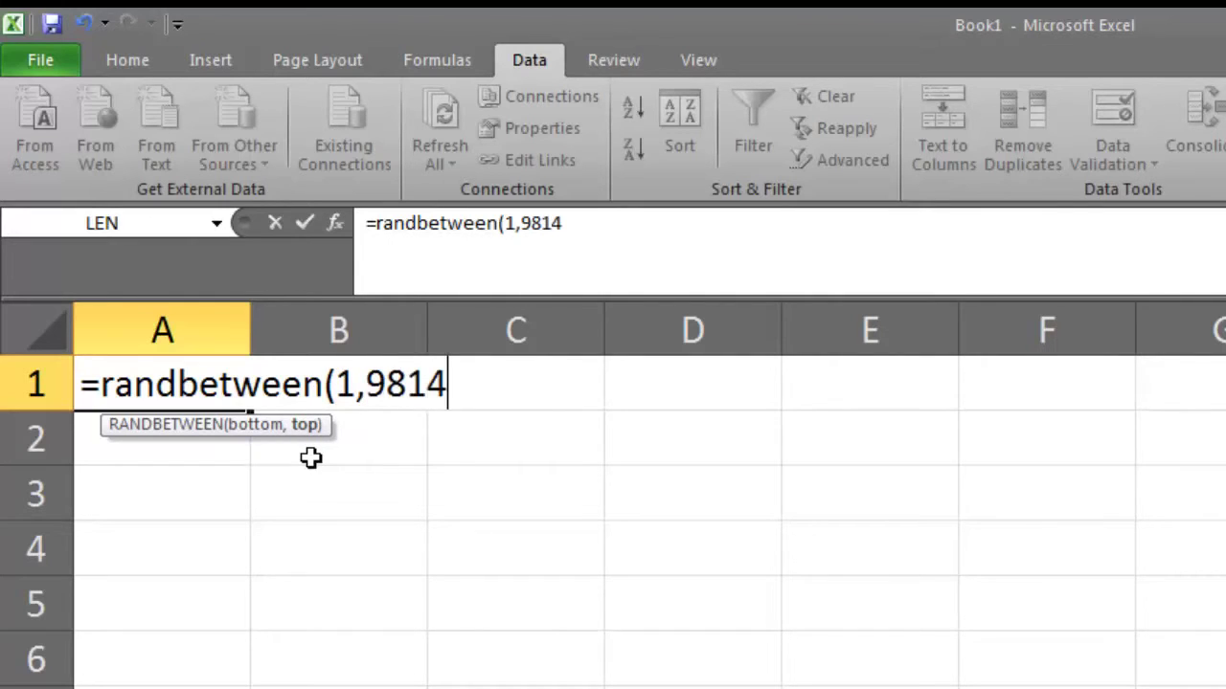
text())
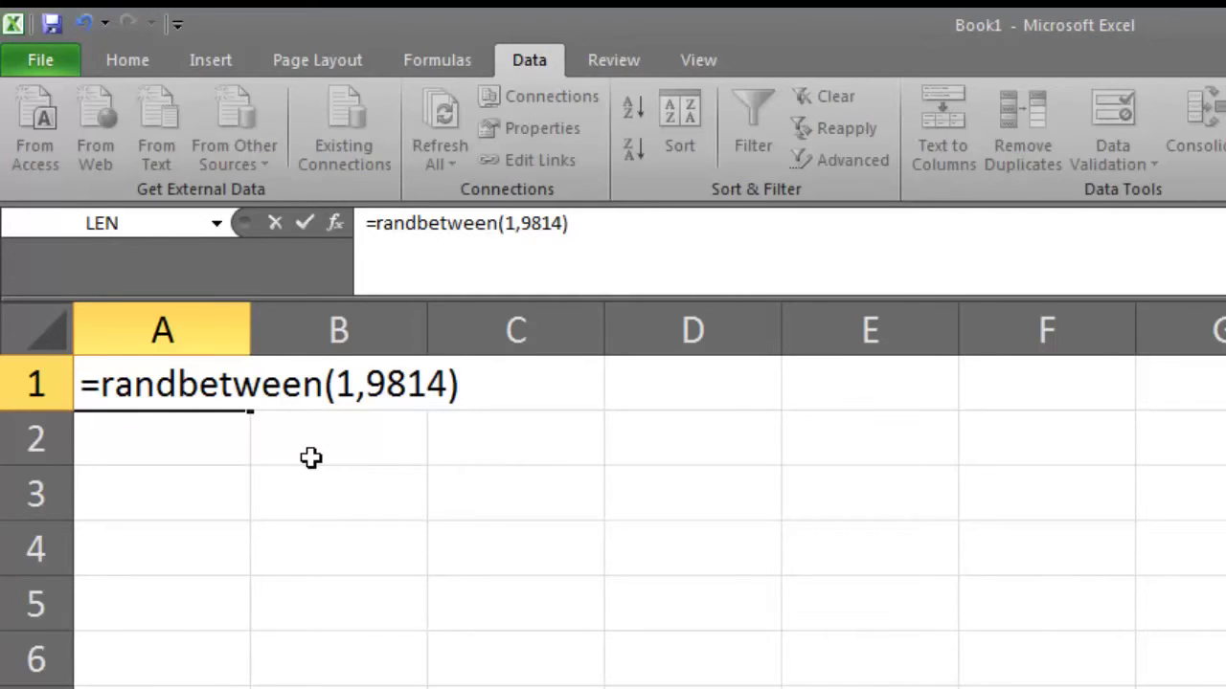
key(Return)
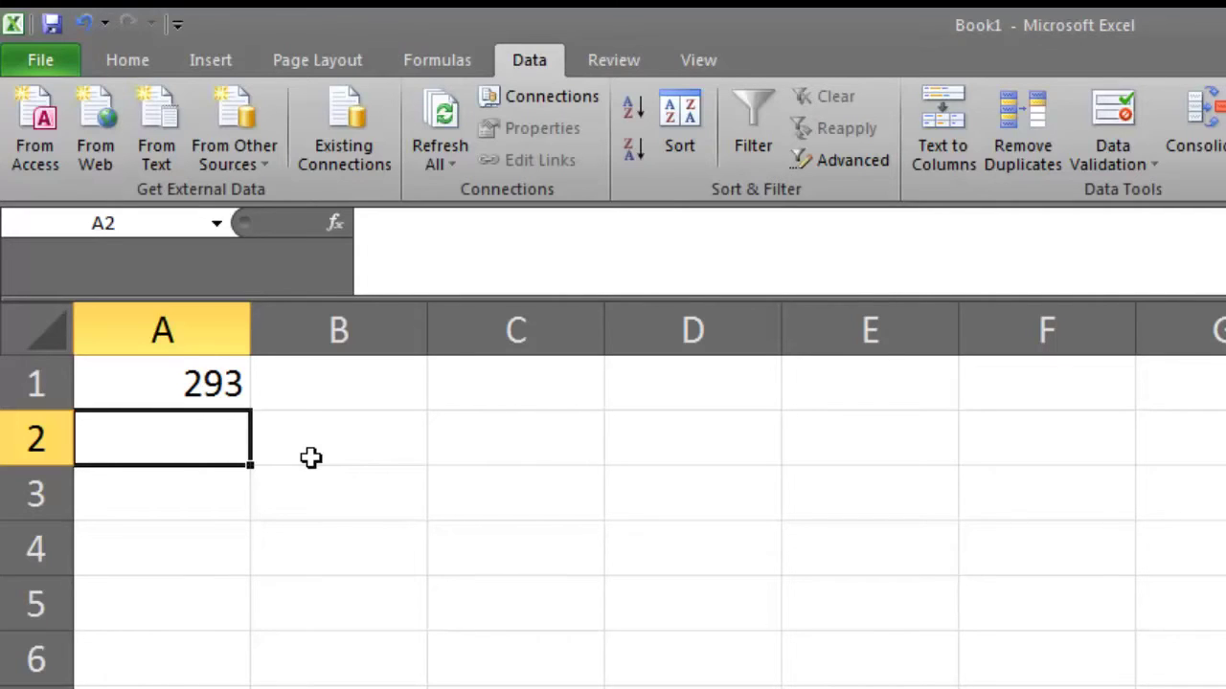
Fill the RANDBETWEEN formula from A1 down column A to row 150.
click(169, 392)
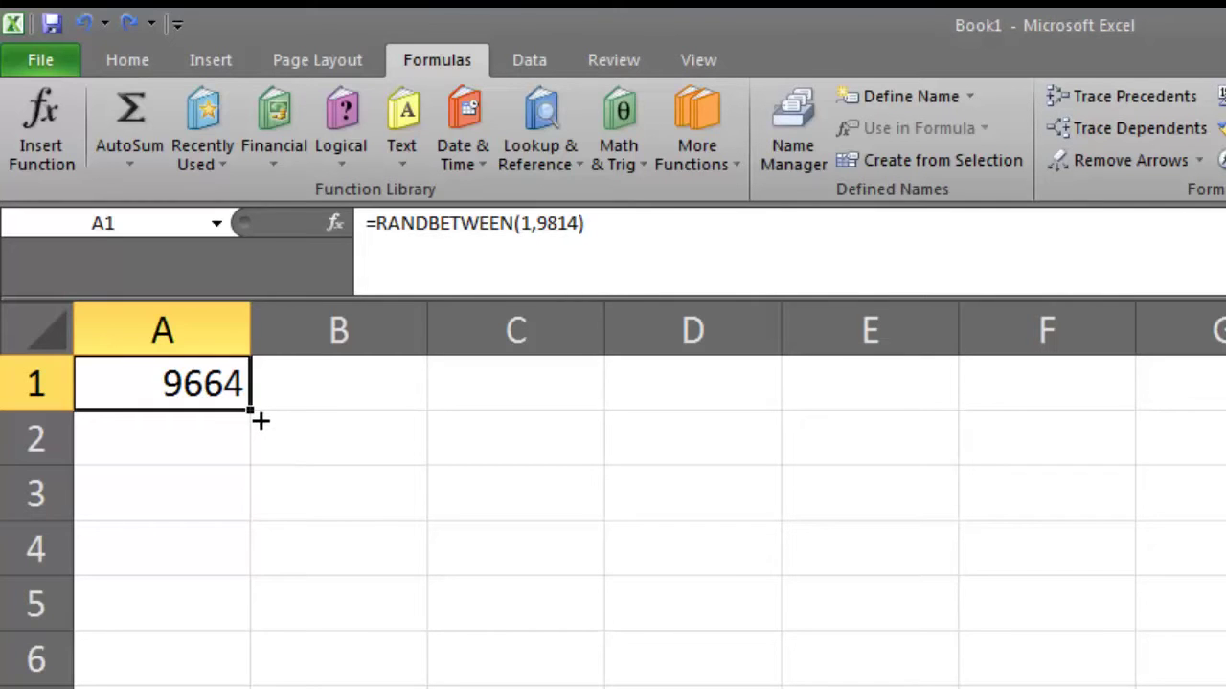
drag(261, 421, 179, 688)
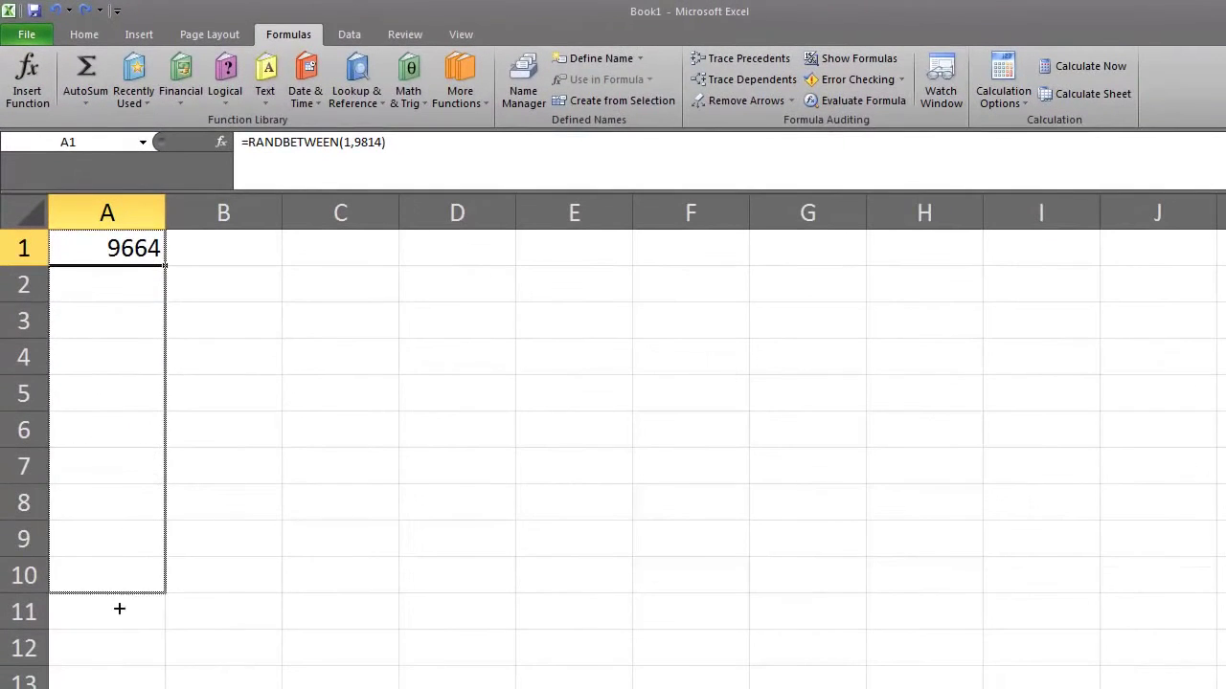
drag(120, 609, 99, 286)
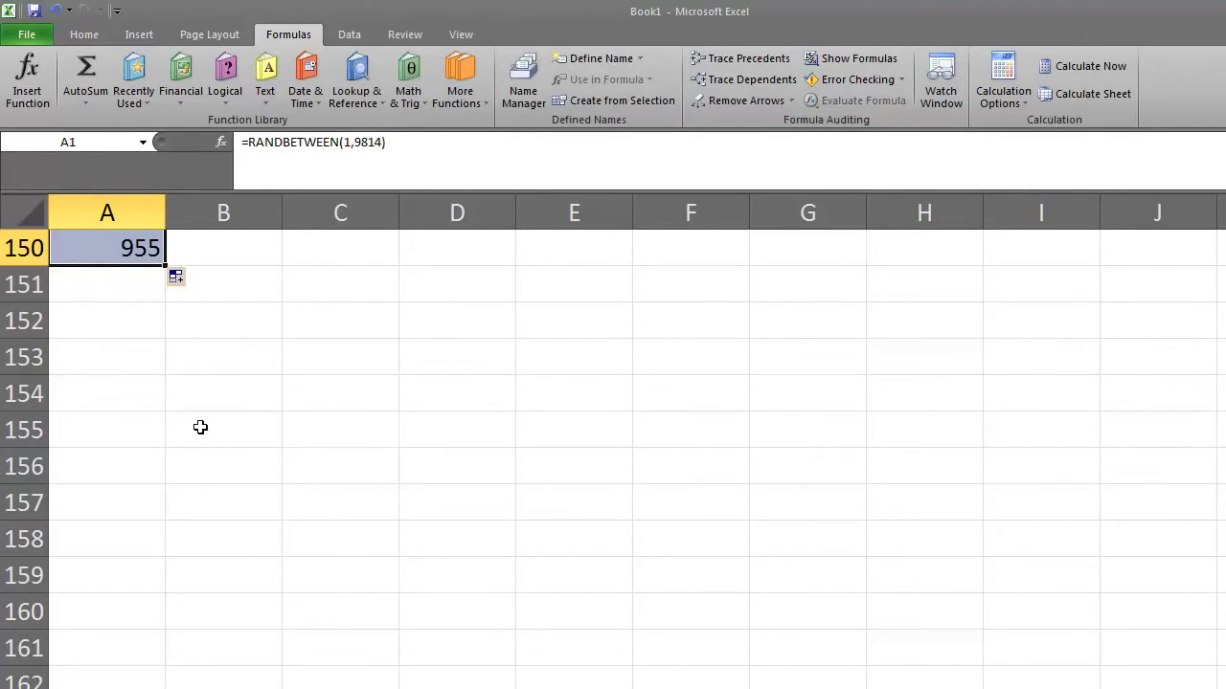
Set the workbook's calculation option to Manual.
scroll(200, 427, up, 2)
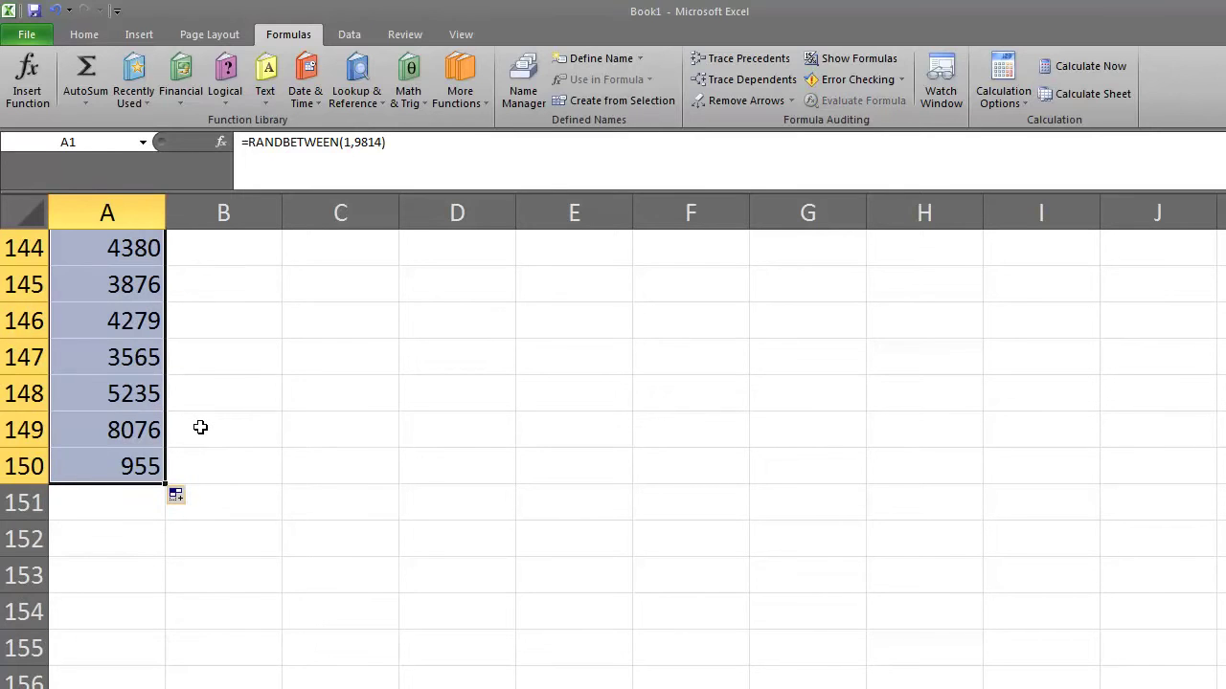
scroll(201, 427, up, 5)
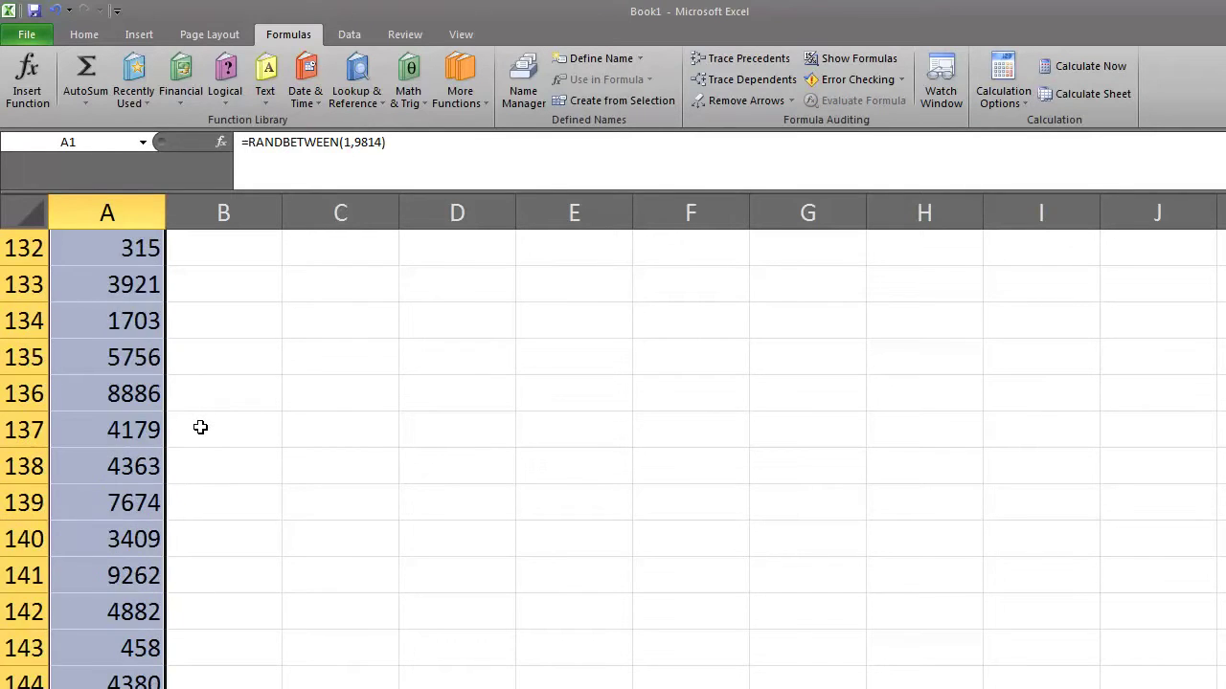
scroll(201, 427, up, 4)
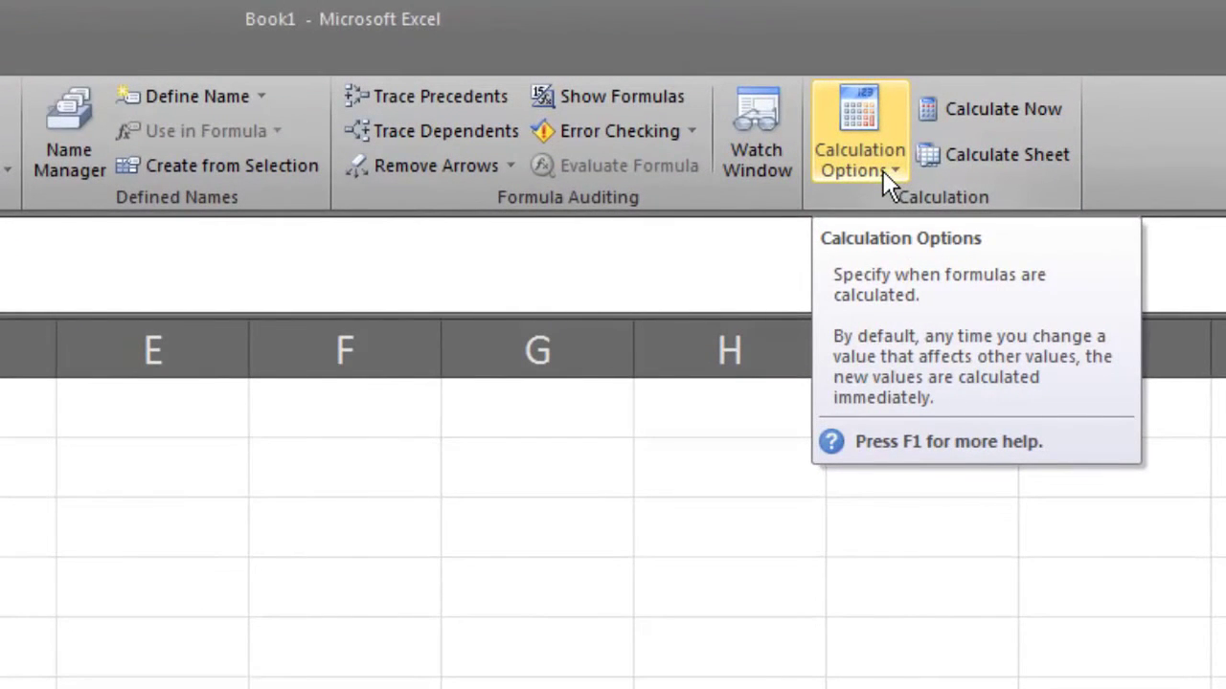
click(893, 180)
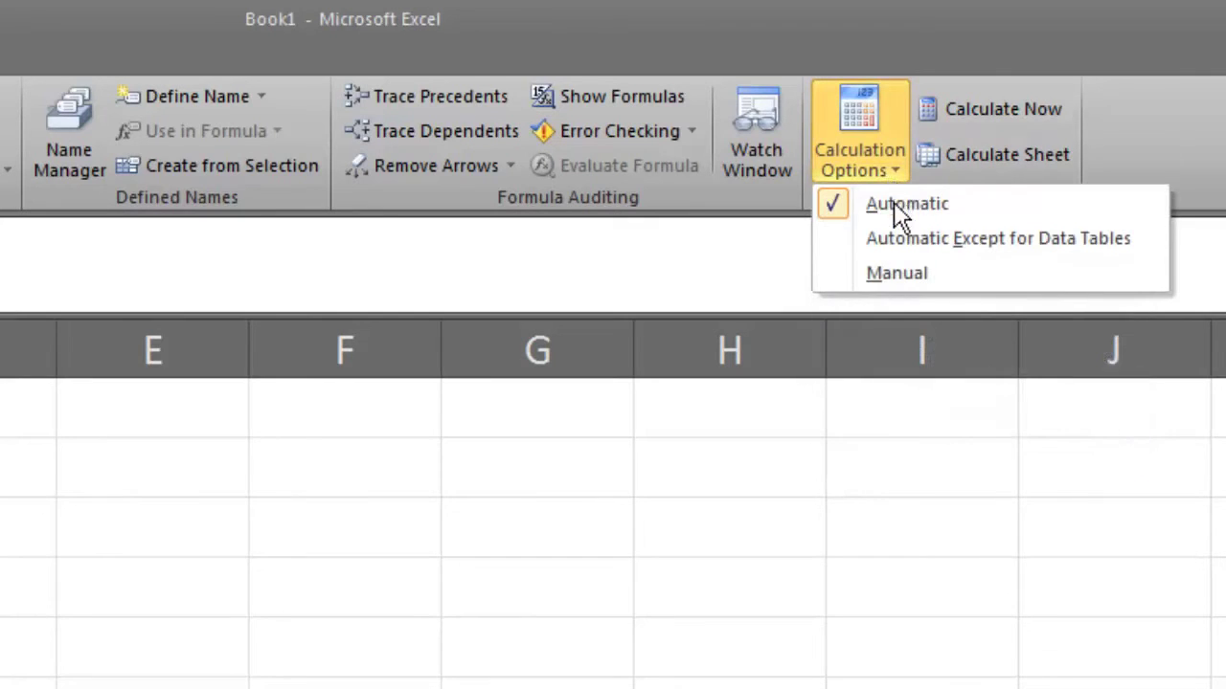
click(890, 275)
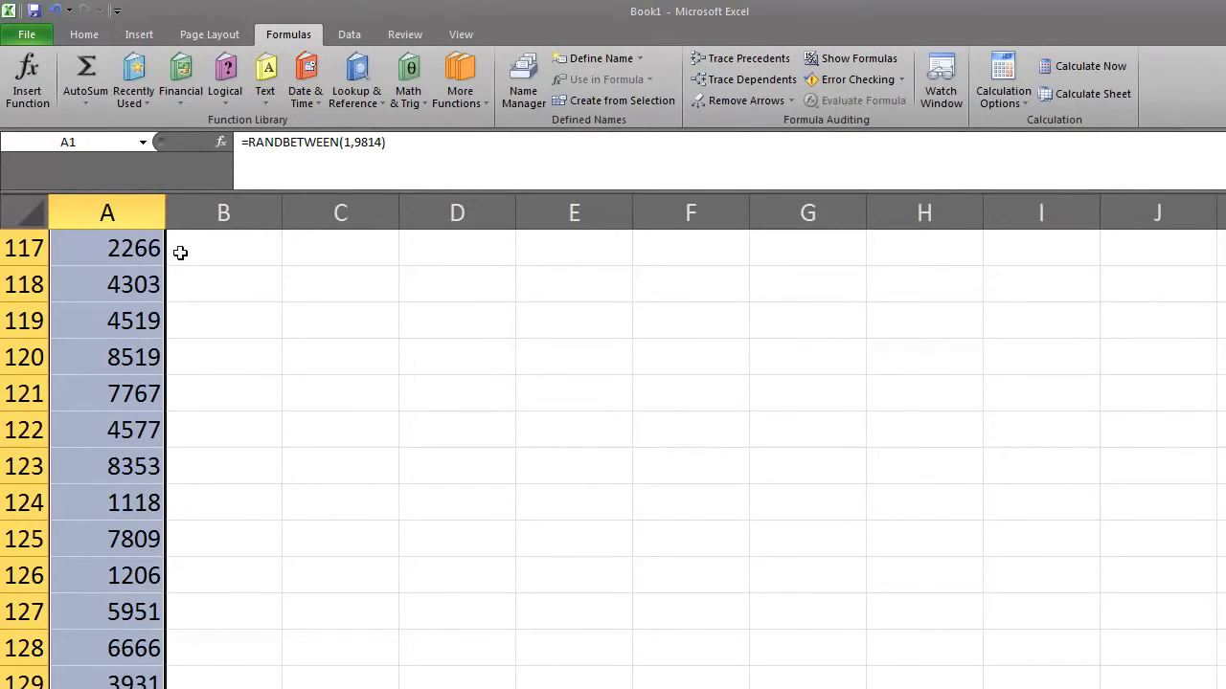
Copy the formula from A1 across row 1 to column E and recalculate the random numbers manually.
click(145, 260)
scroll(189, 338, up, 20)
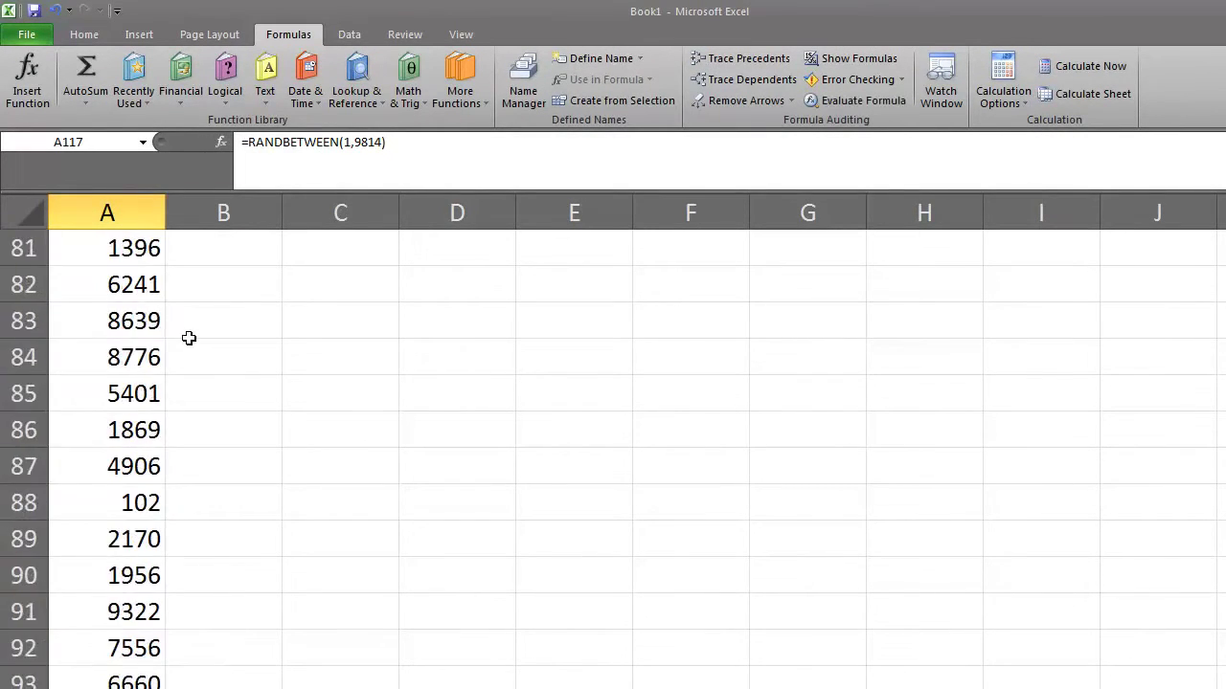
scroll(189, 338, up, 9)
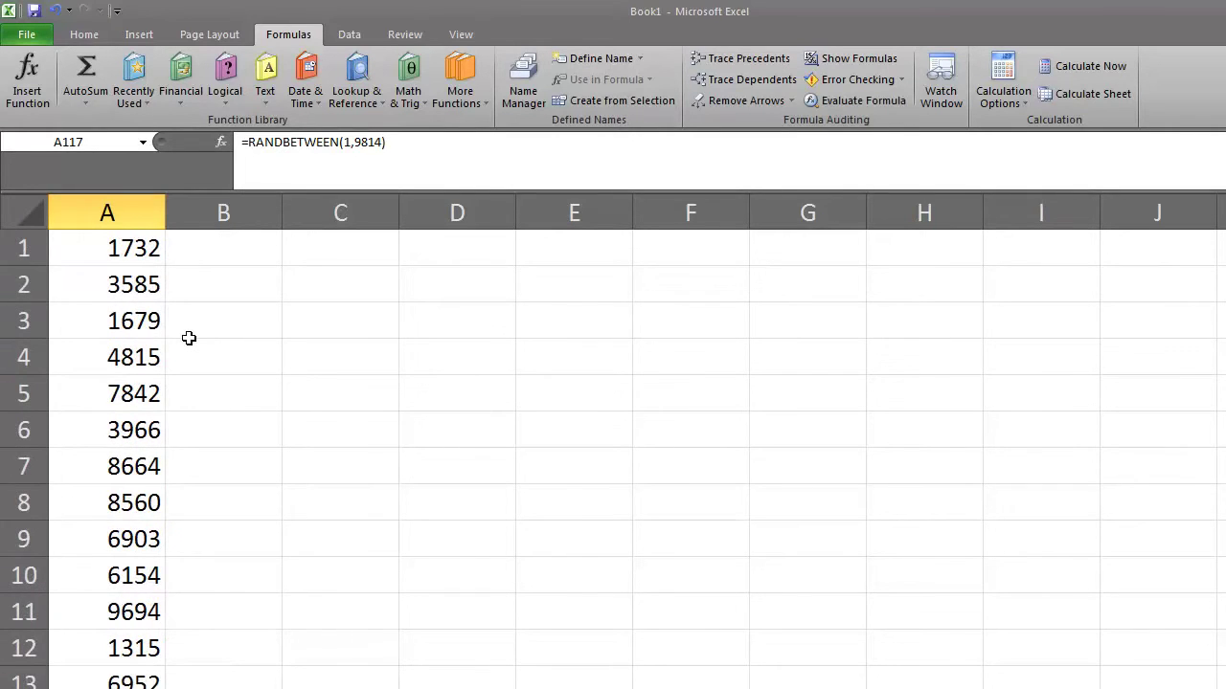
click(147, 260)
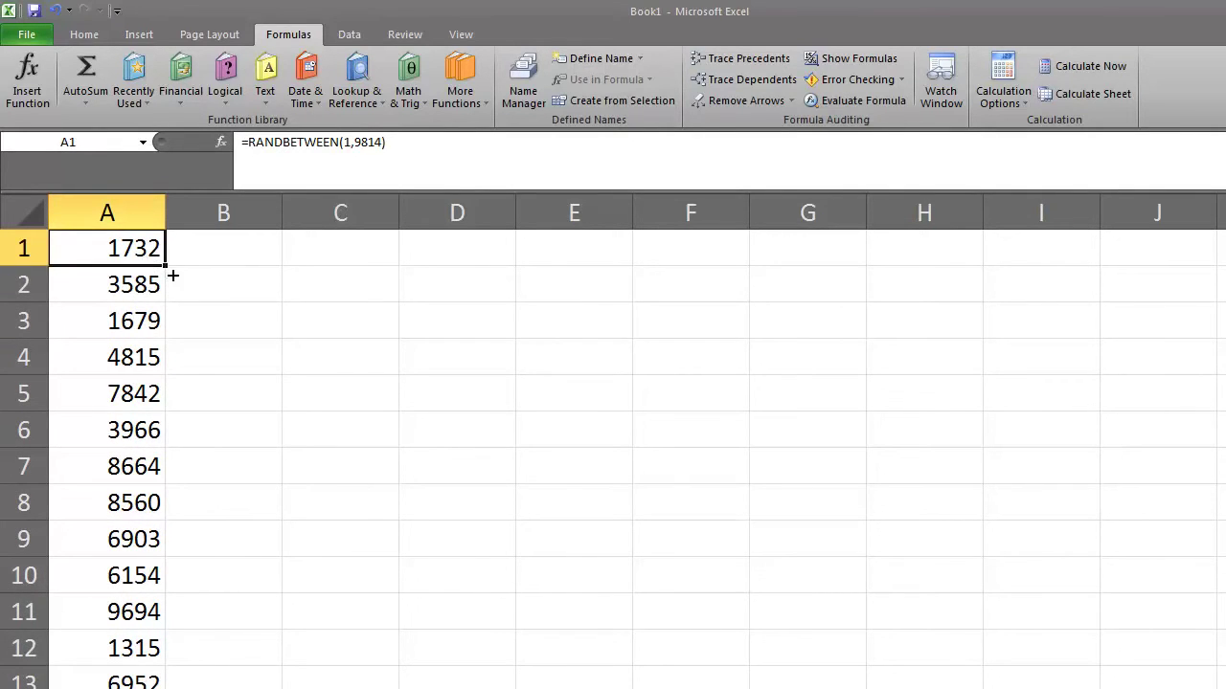
drag(172, 276, 627, 276)
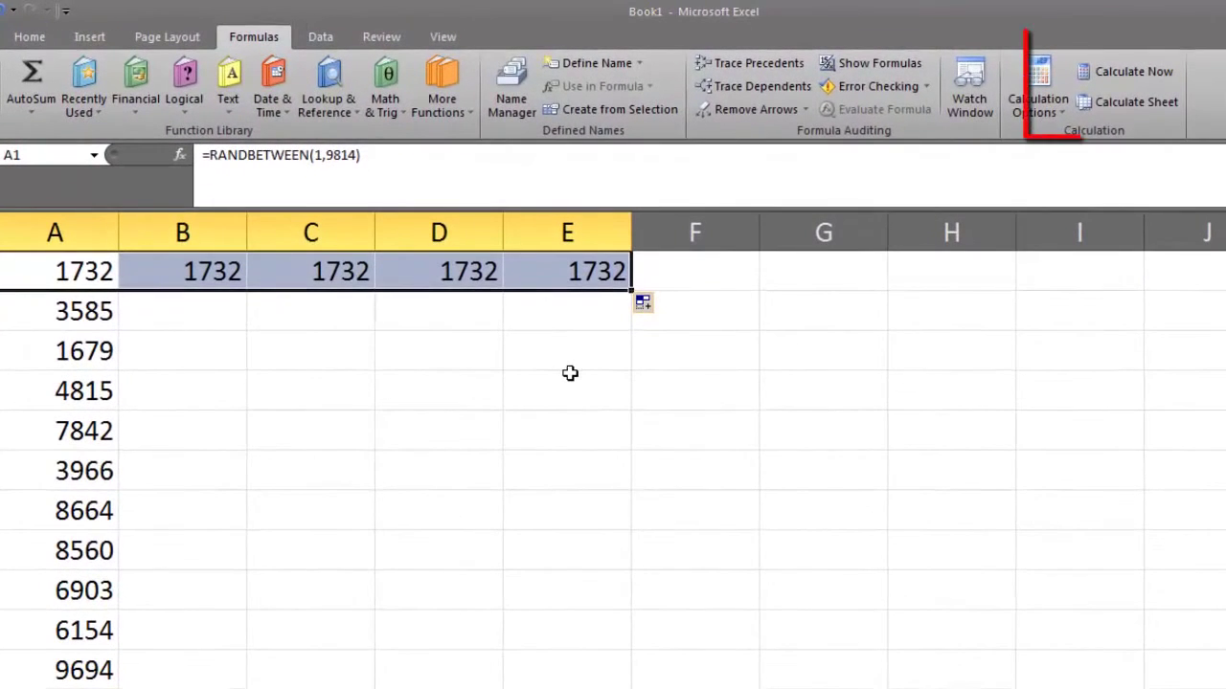
click(1113, 85)
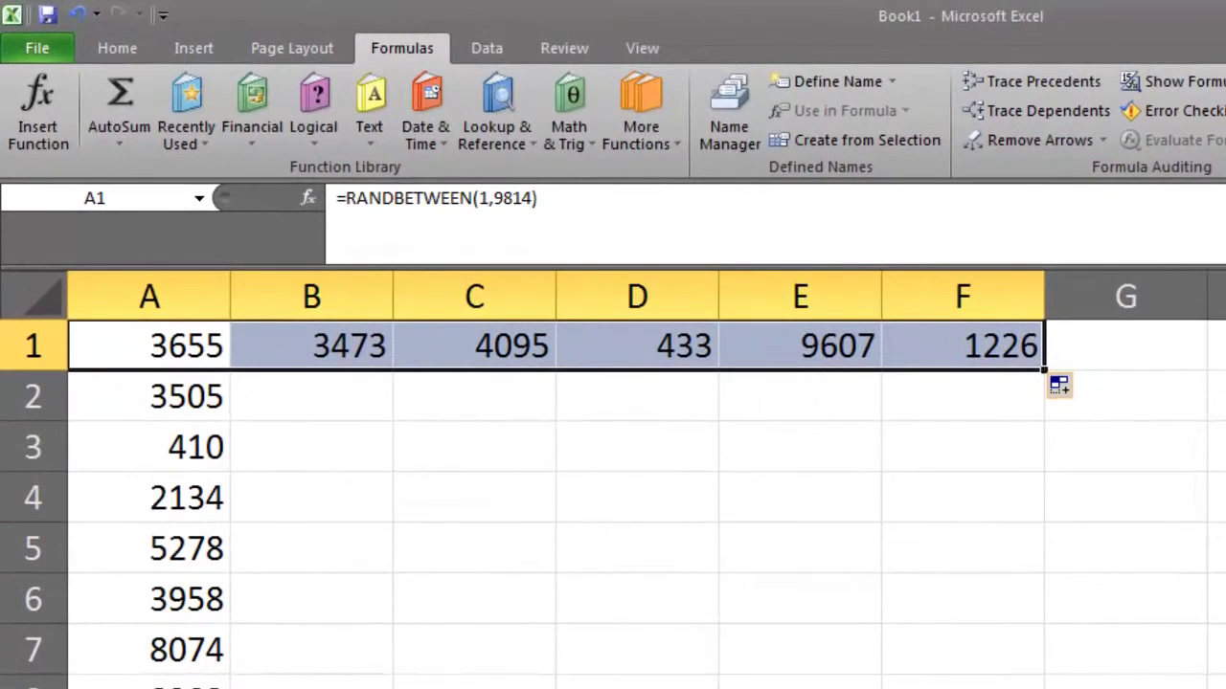
In the formula options, keep workbook calculation on Manual with recalculation before saving turned off, and apply the settings.
click(33, 56)
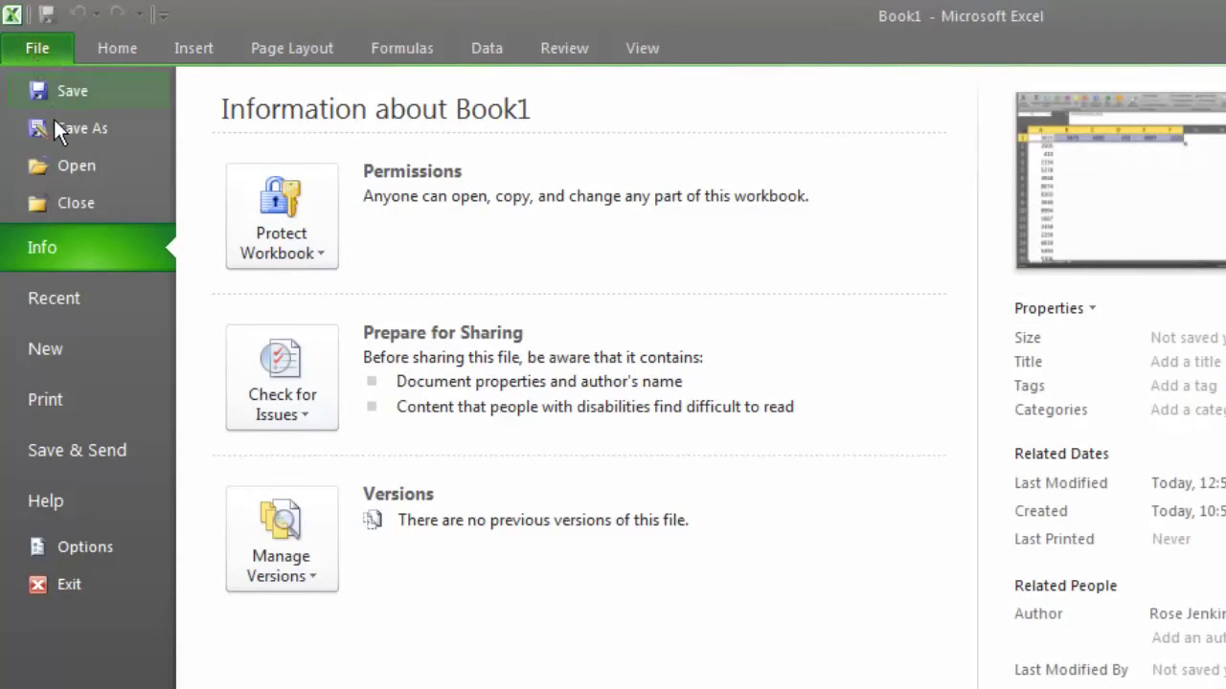
click(89, 555)
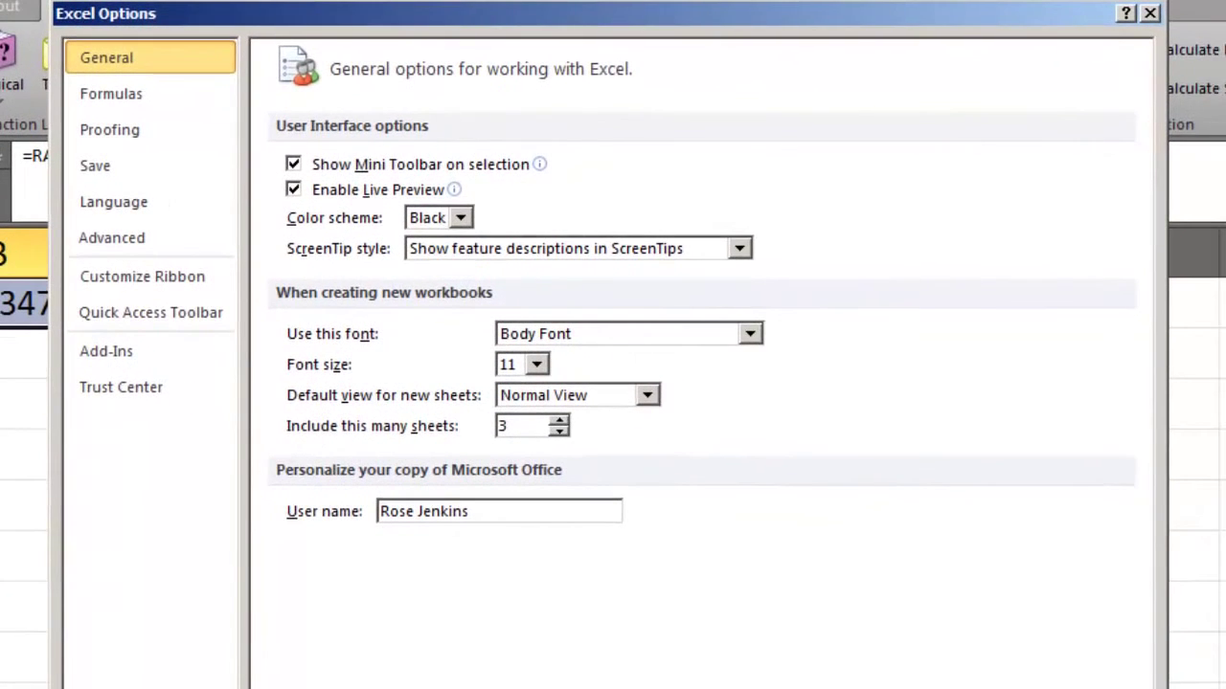
click(134, 108)
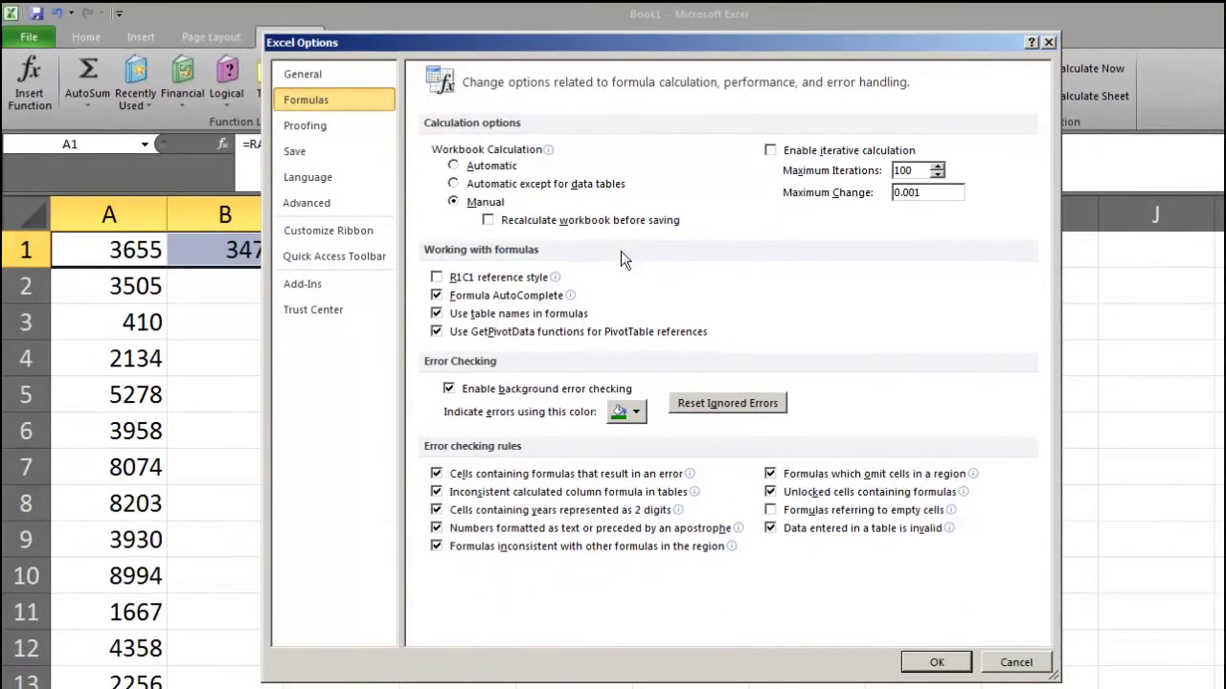
click(948, 663)
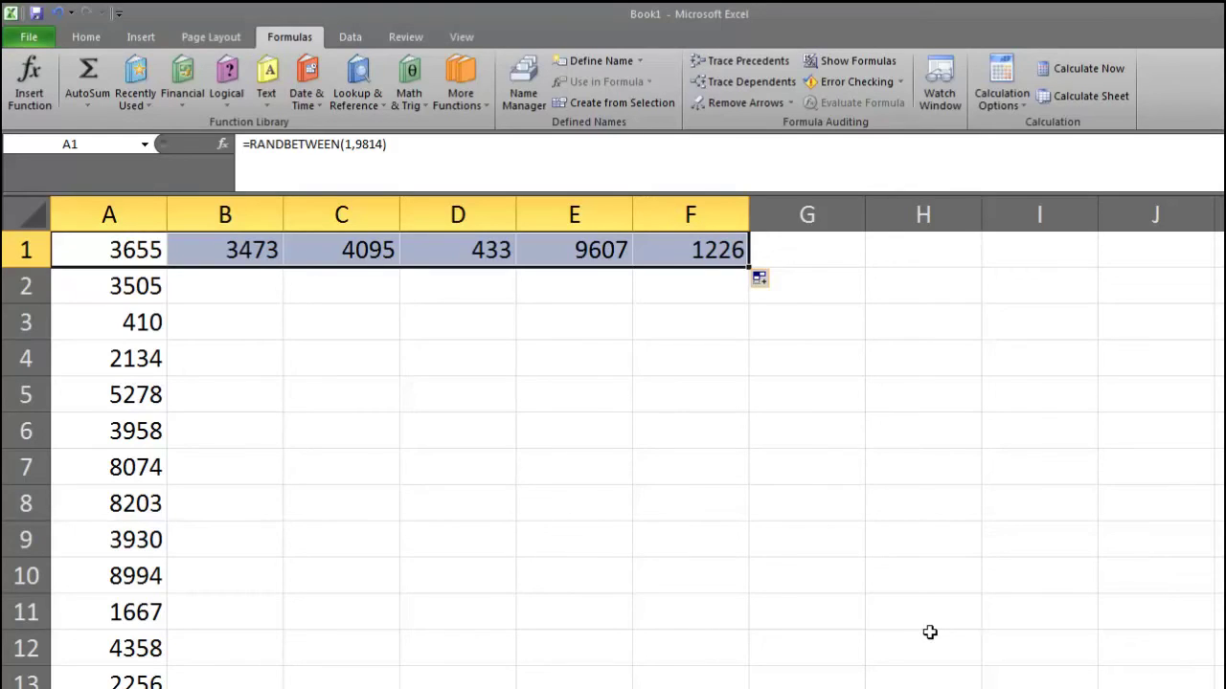
Undo the formula fill across row 1 and select the random numbers in A1:A150.
key(ctrl+z)
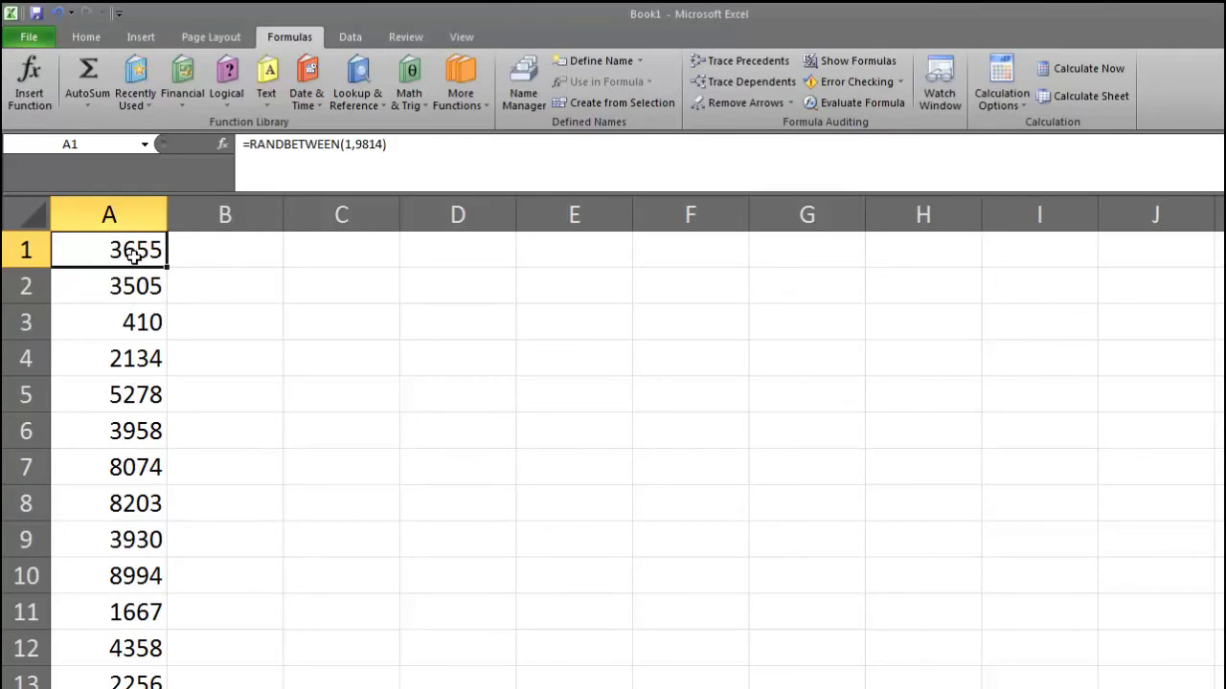
drag(134, 251, 137, 533)
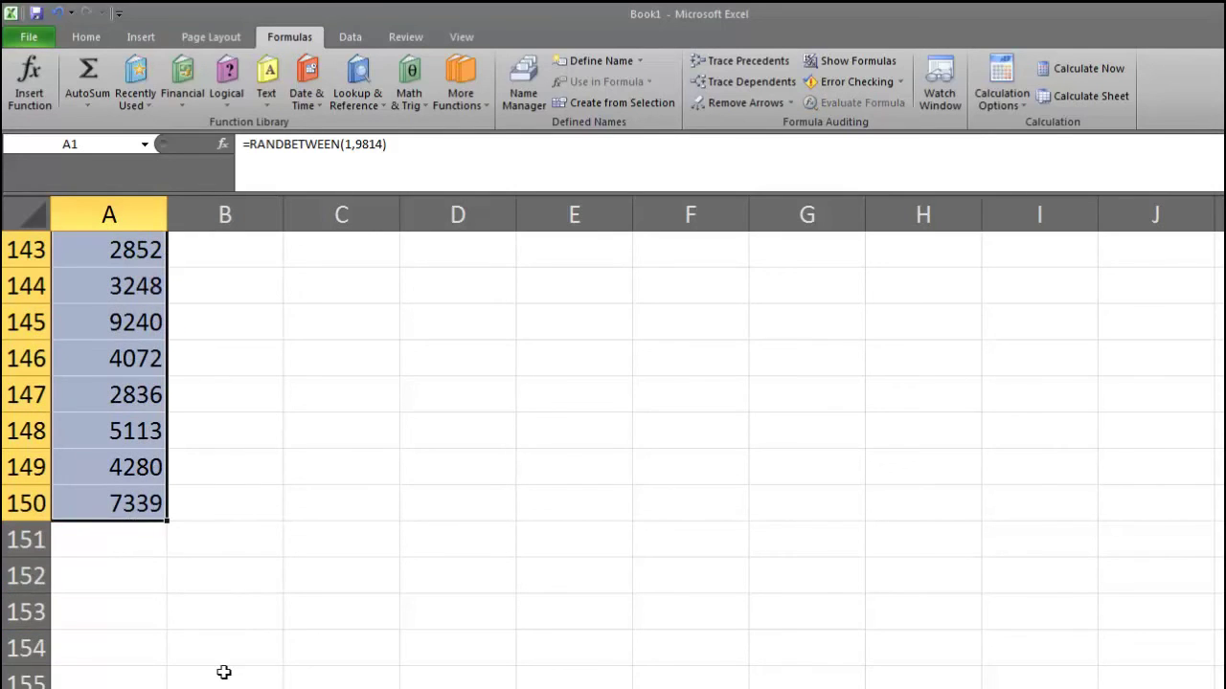
scroll(224, 659, up, 20)
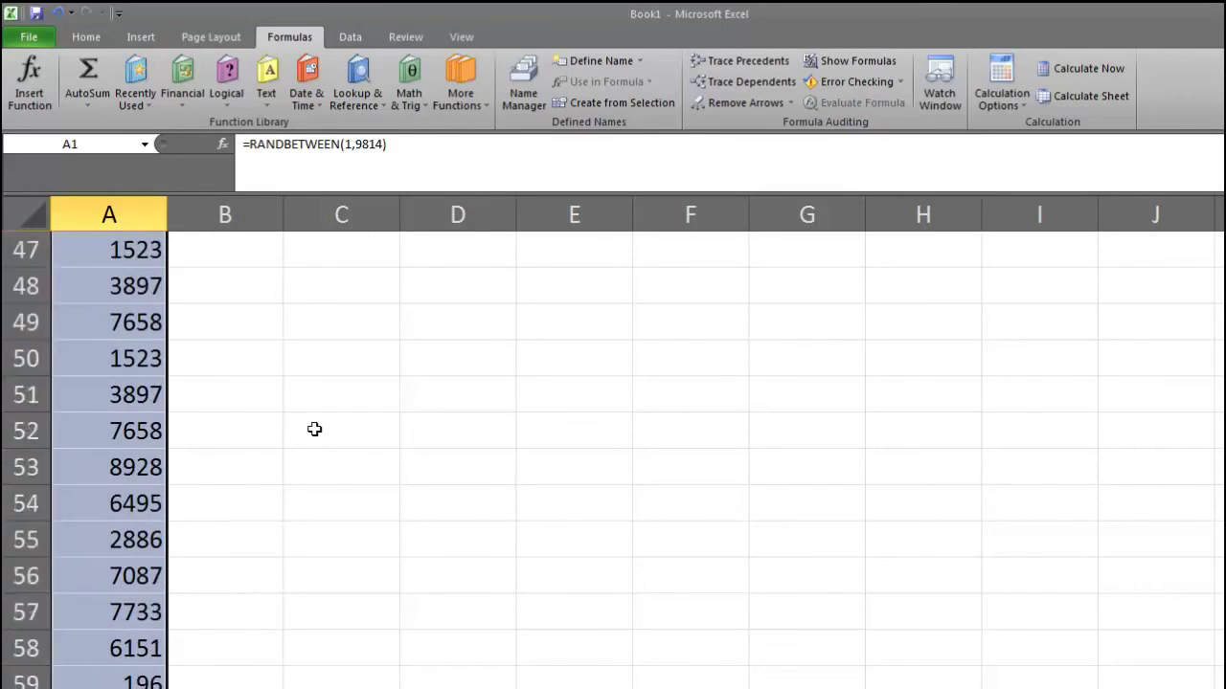
scroll(314, 429, up, 15)
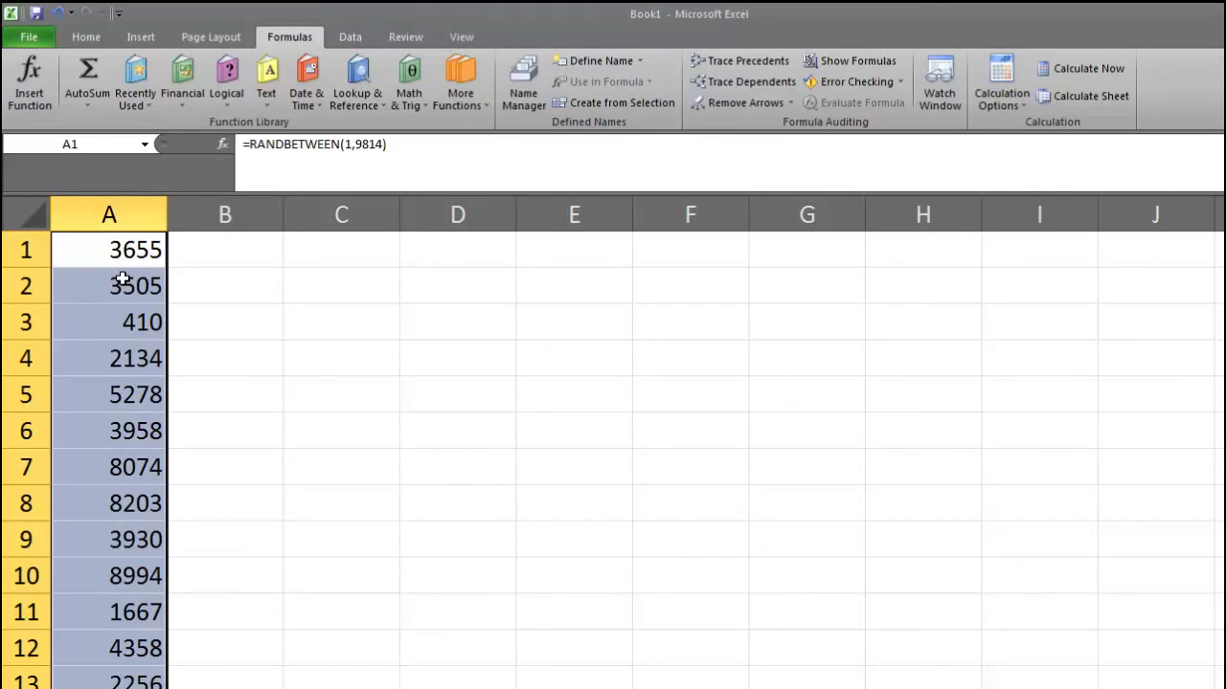
Sort the random numbers in column A from smallest to largest.
click(269, 318)
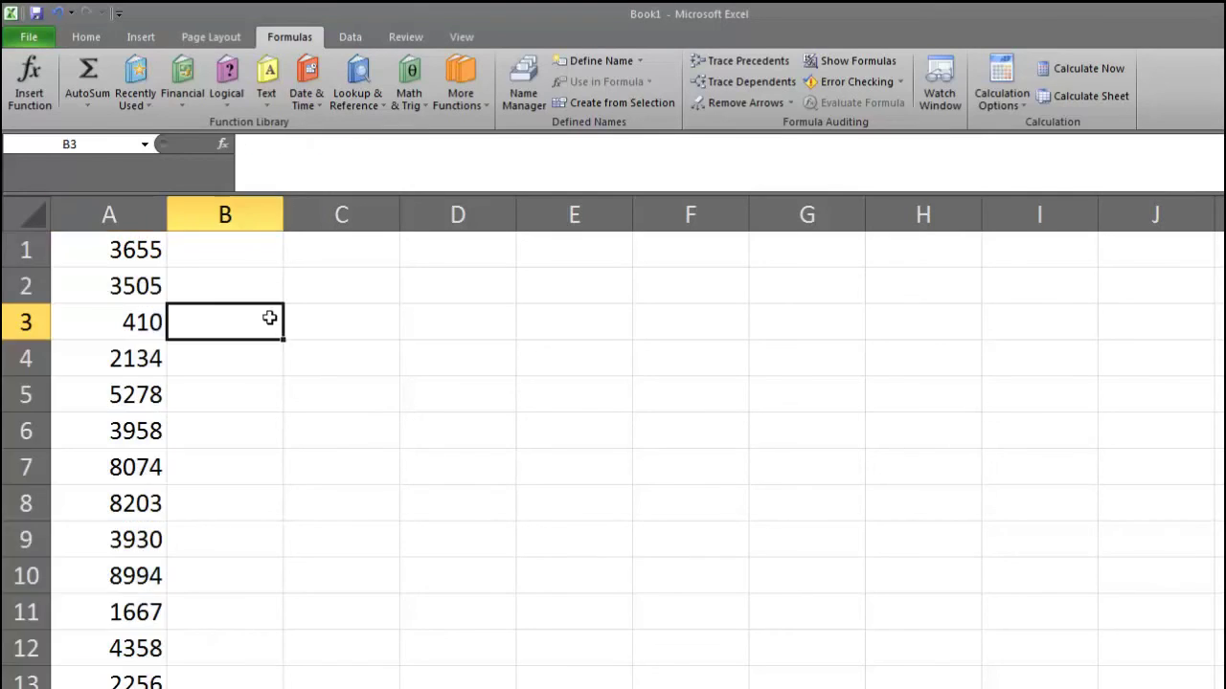
click(111, 219)
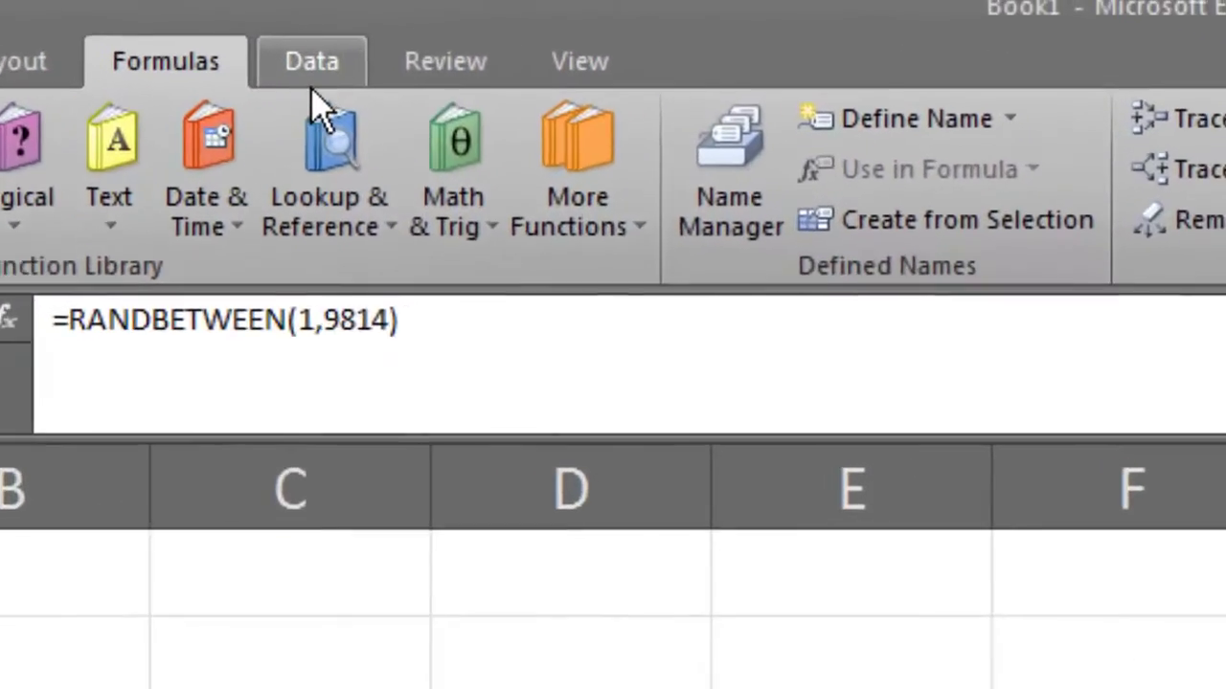
click(485, 23)
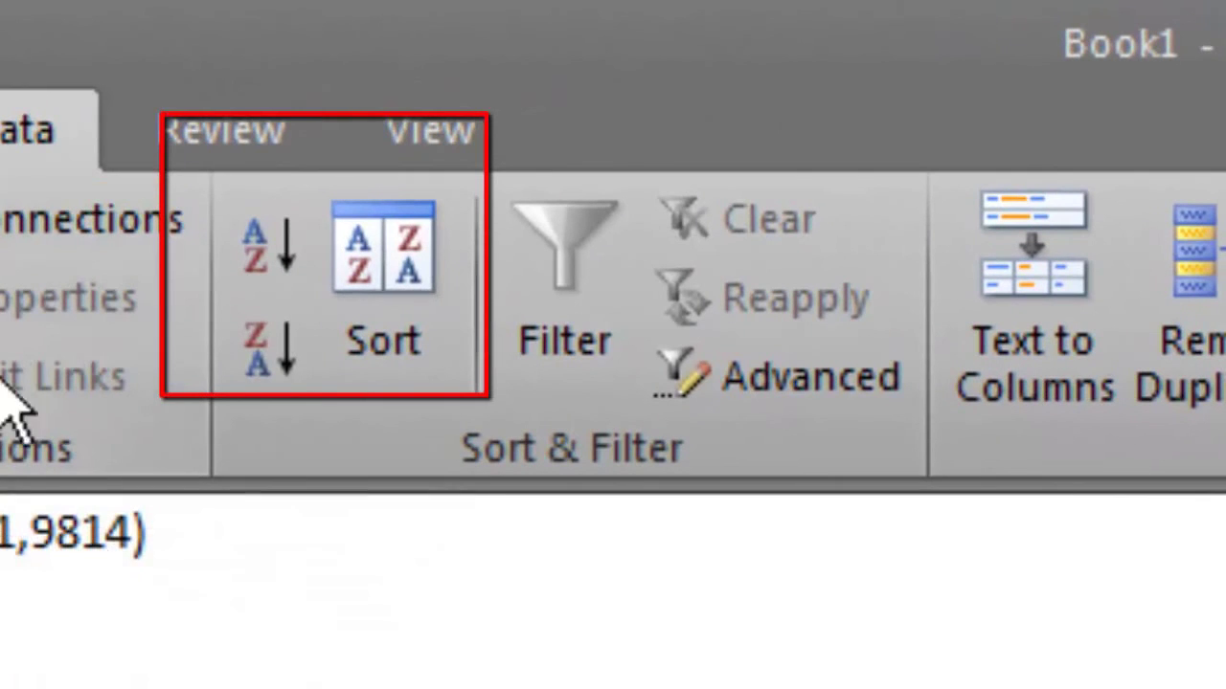
click(297, 292)
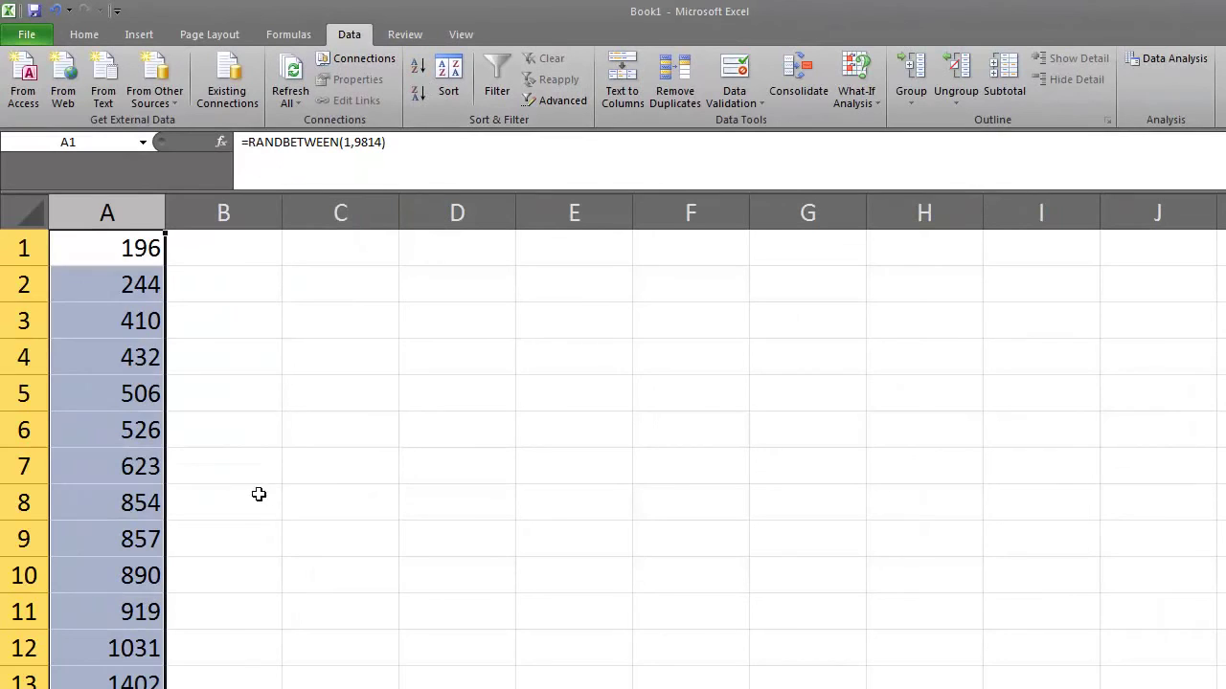
Check the sorted numbers in column A for duplicates and re-enter the RANDBETWEEN formula in A60 to replace the repeated value.
scroll(152, 406, down, 2)
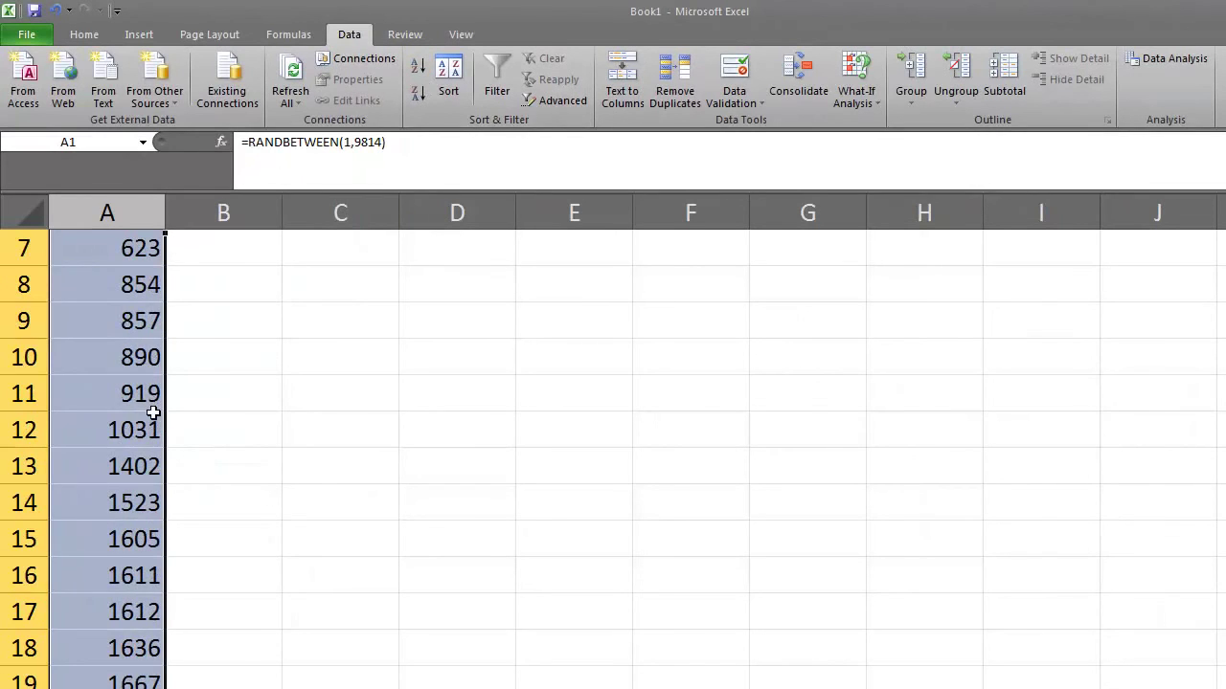
scroll(153, 417, down, 1)
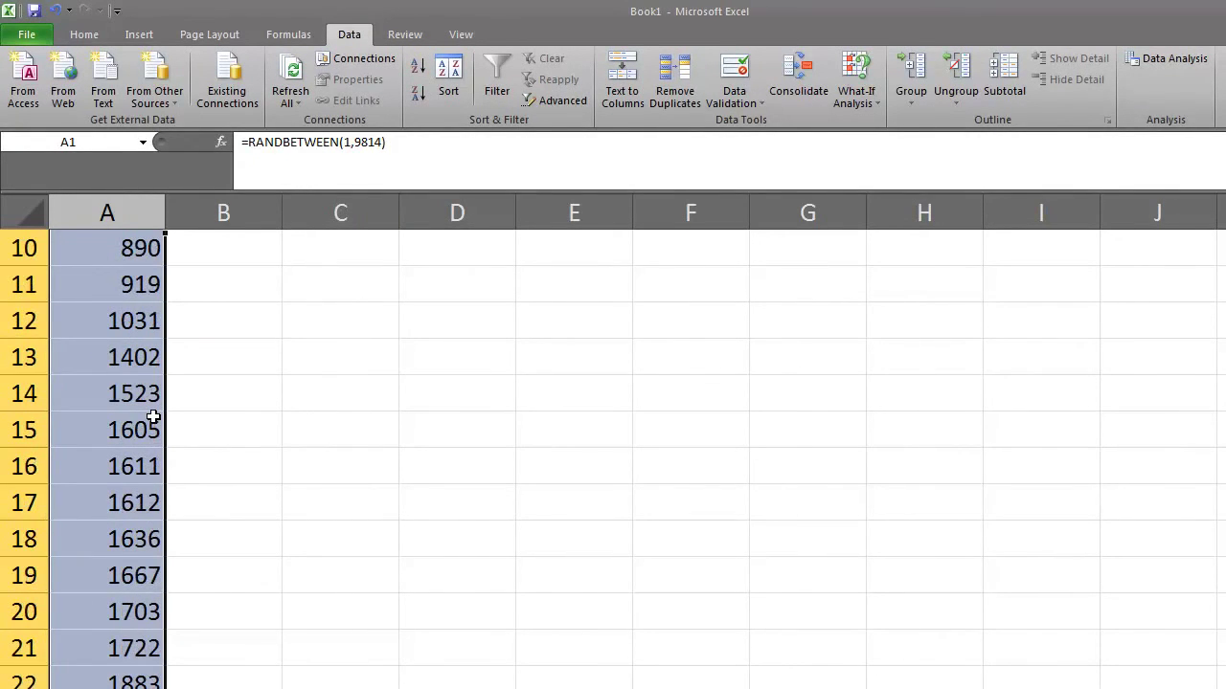
scroll(153, 416, down, 3)
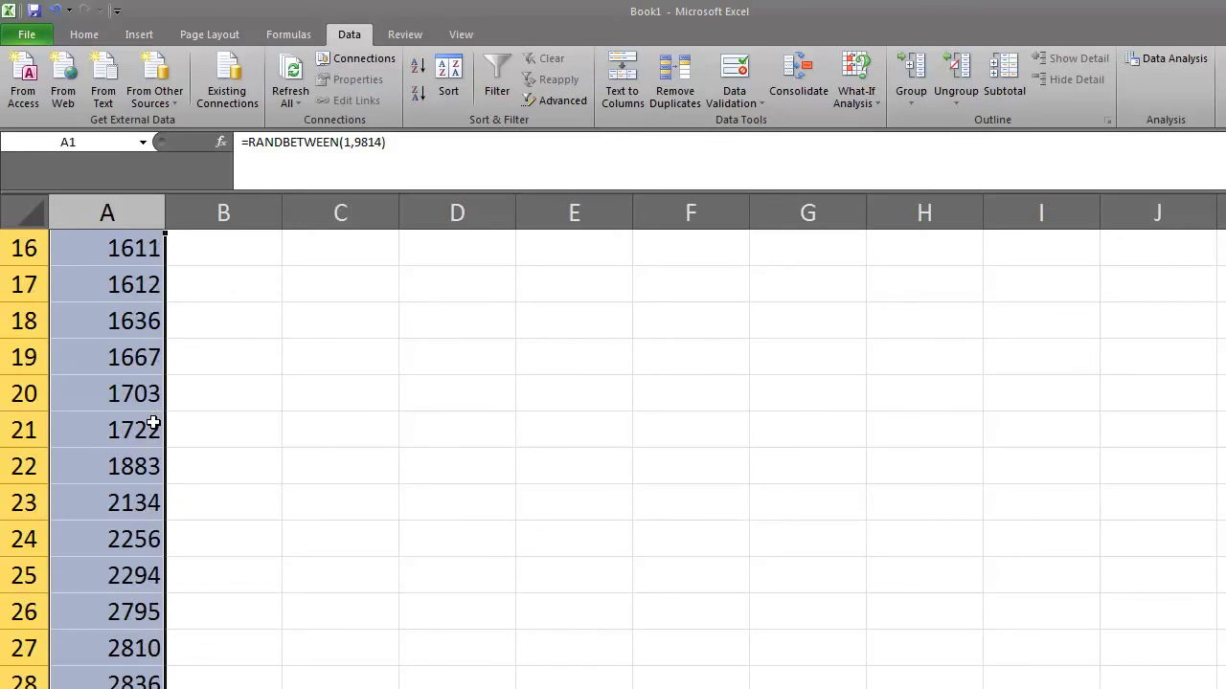
scroll(153, 423, down, 5)
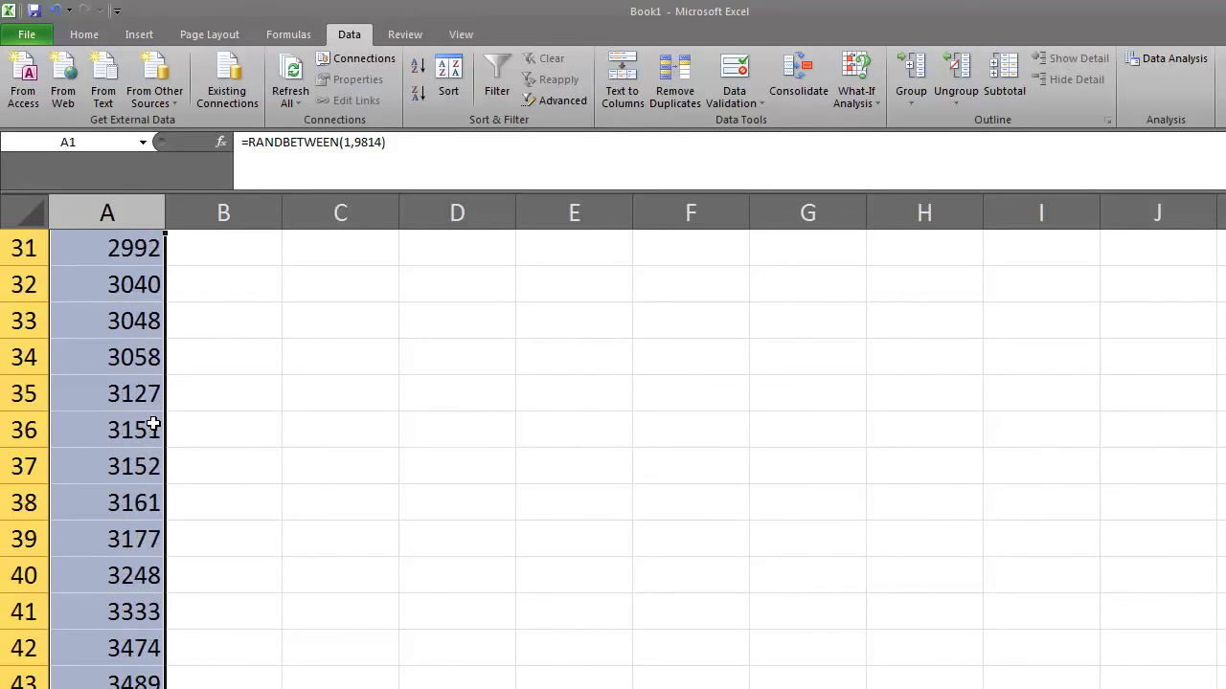
scroll(153, 423, down, 3)
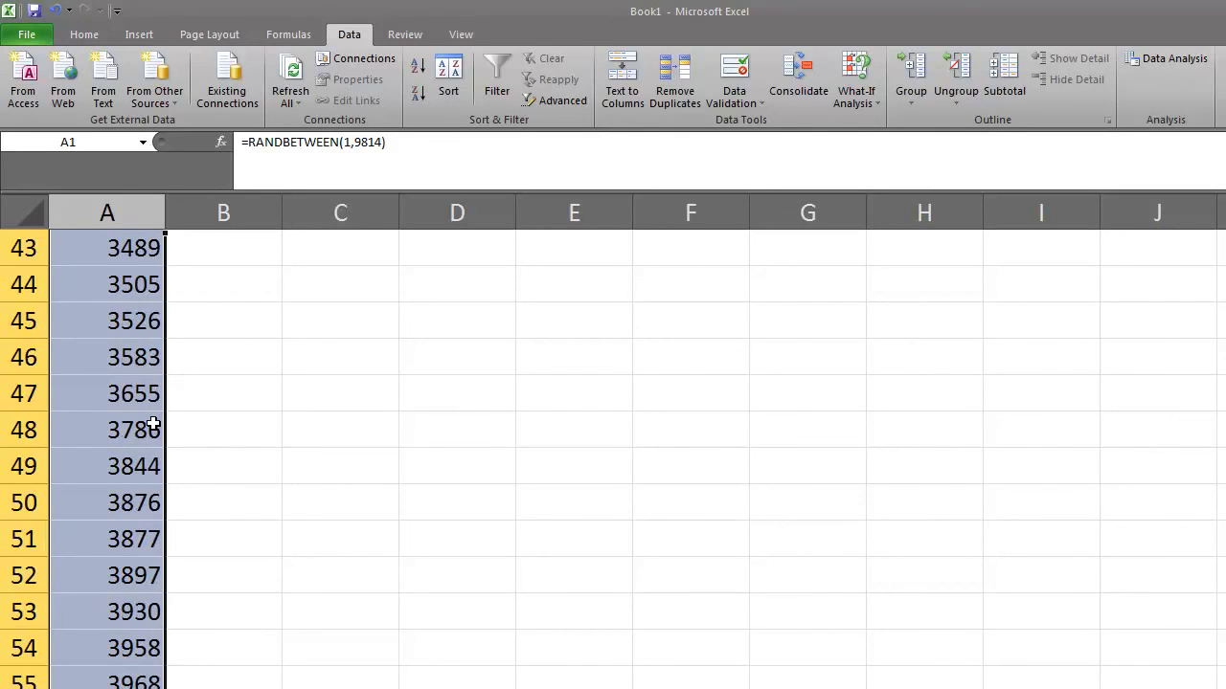
scroll(153, 423, down, 2)
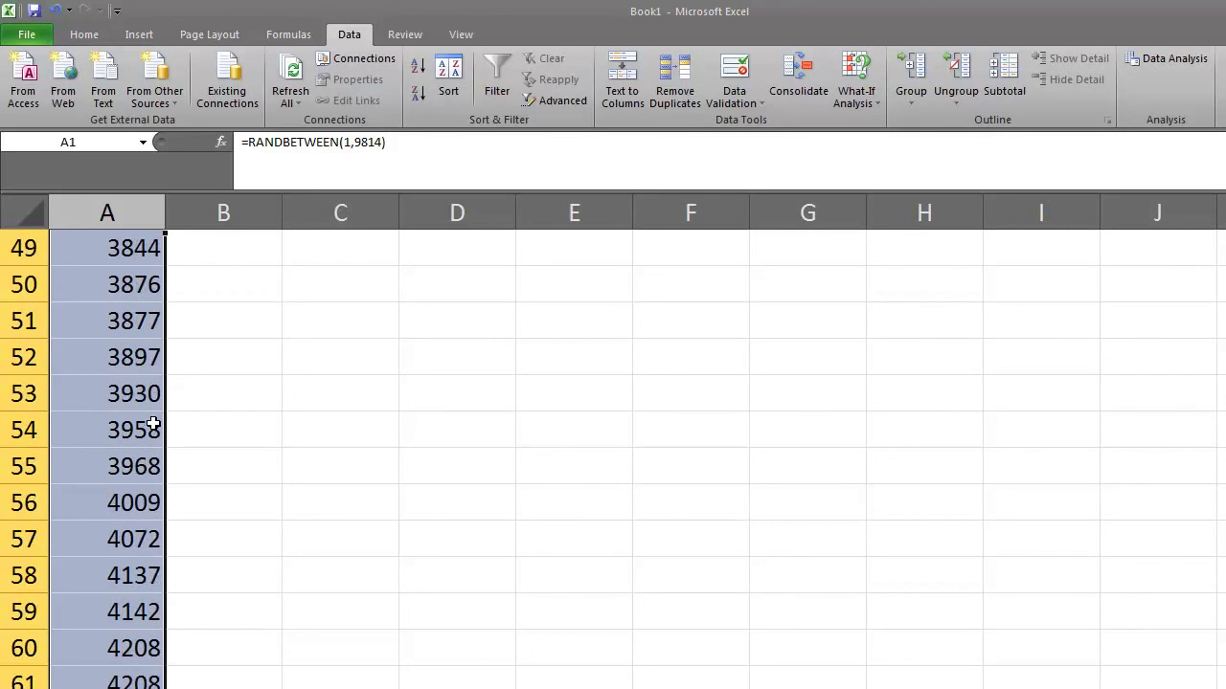
scroll(153, 423, down, 1)
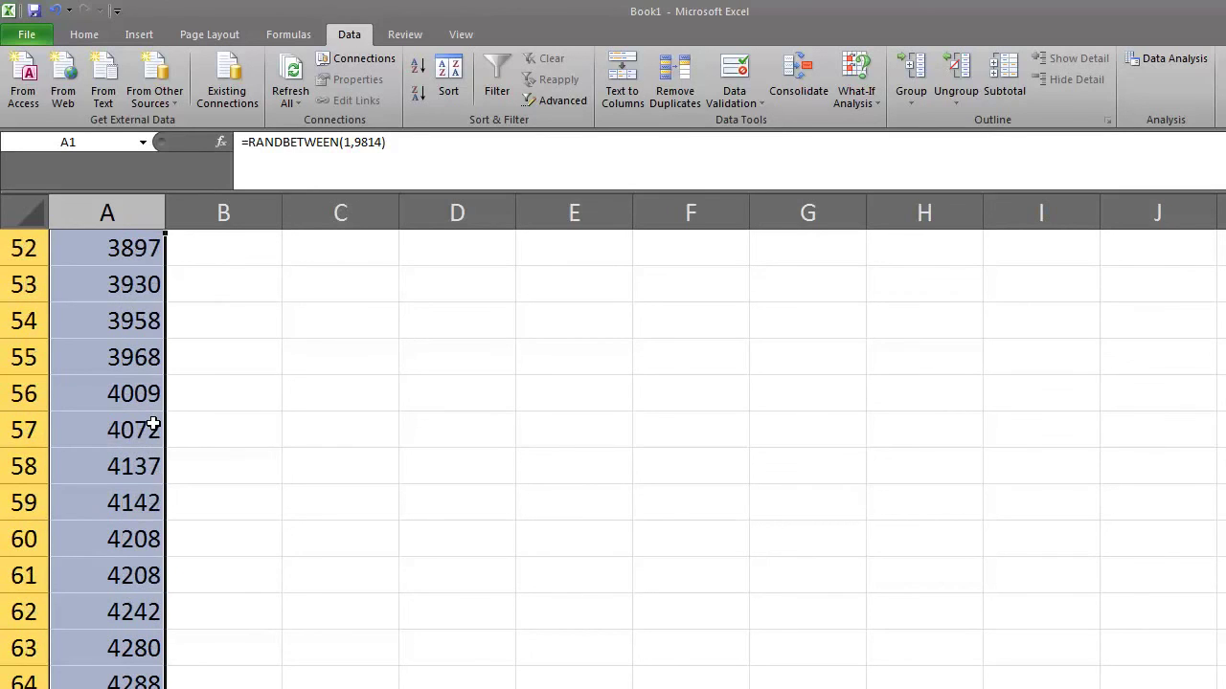
double_click(153, 541)
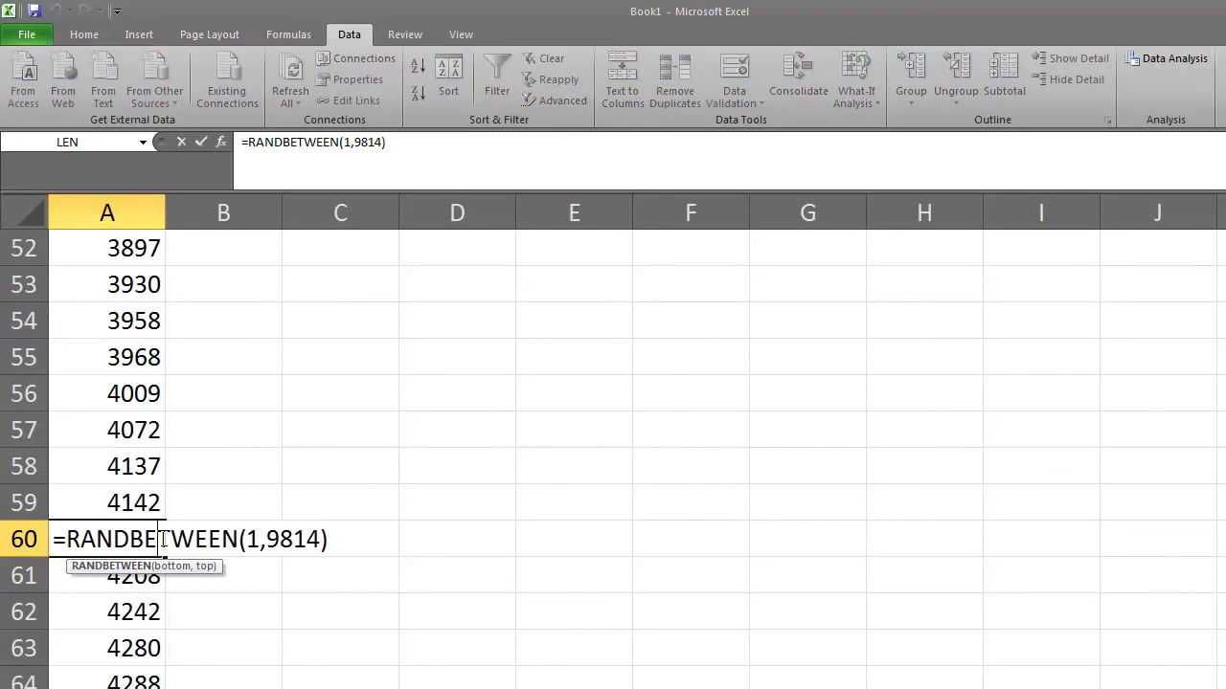
key(Return)
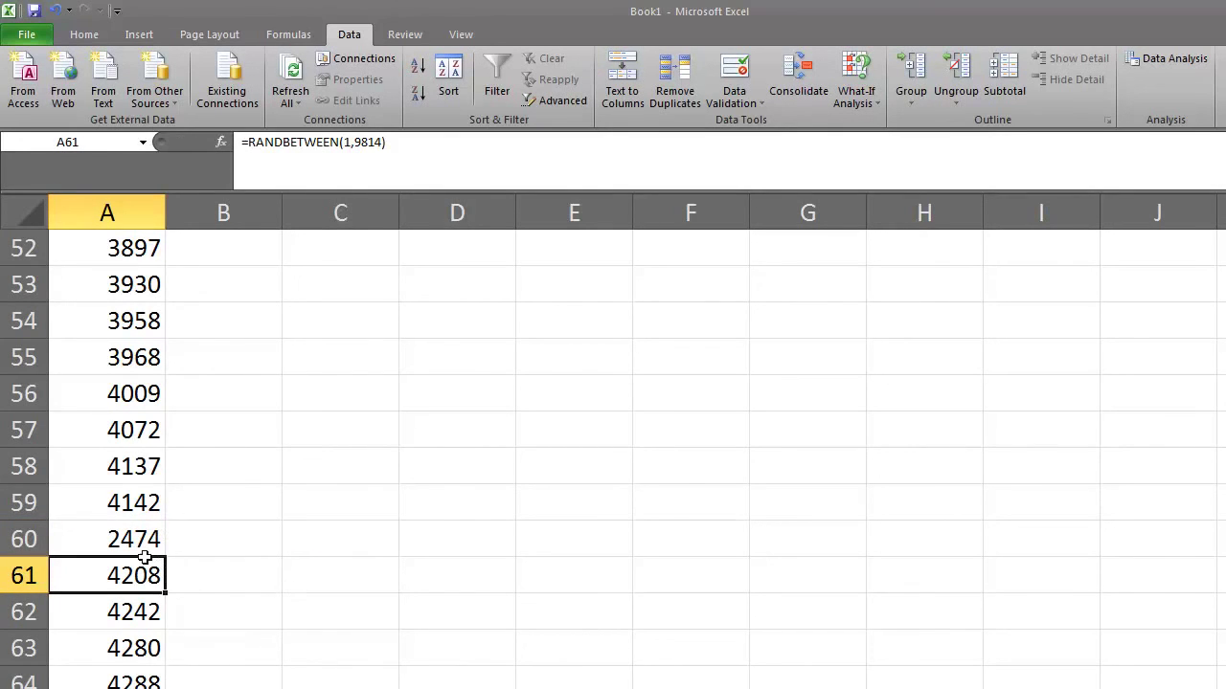
Select all of column A again and re-sort it in ascending order to place the regenerated number.
click(151, 248)
key(ctrl+shift+Down)
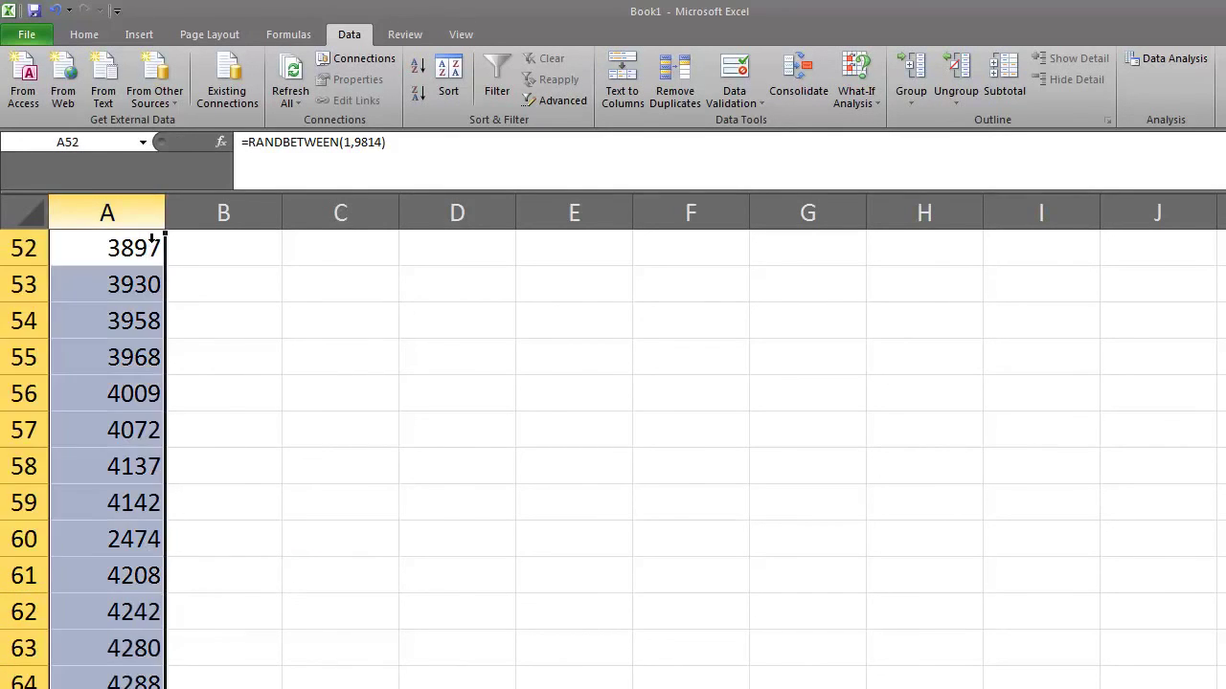
click(419, 74)
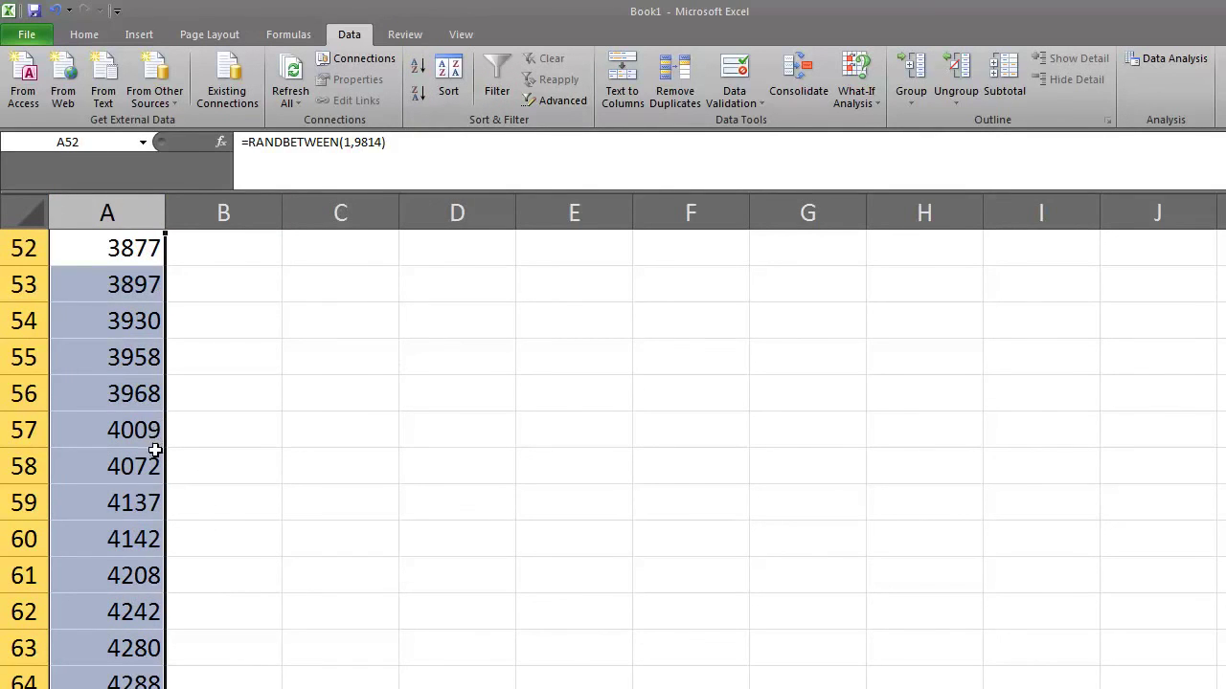
scroll(155, 450, down, 3)
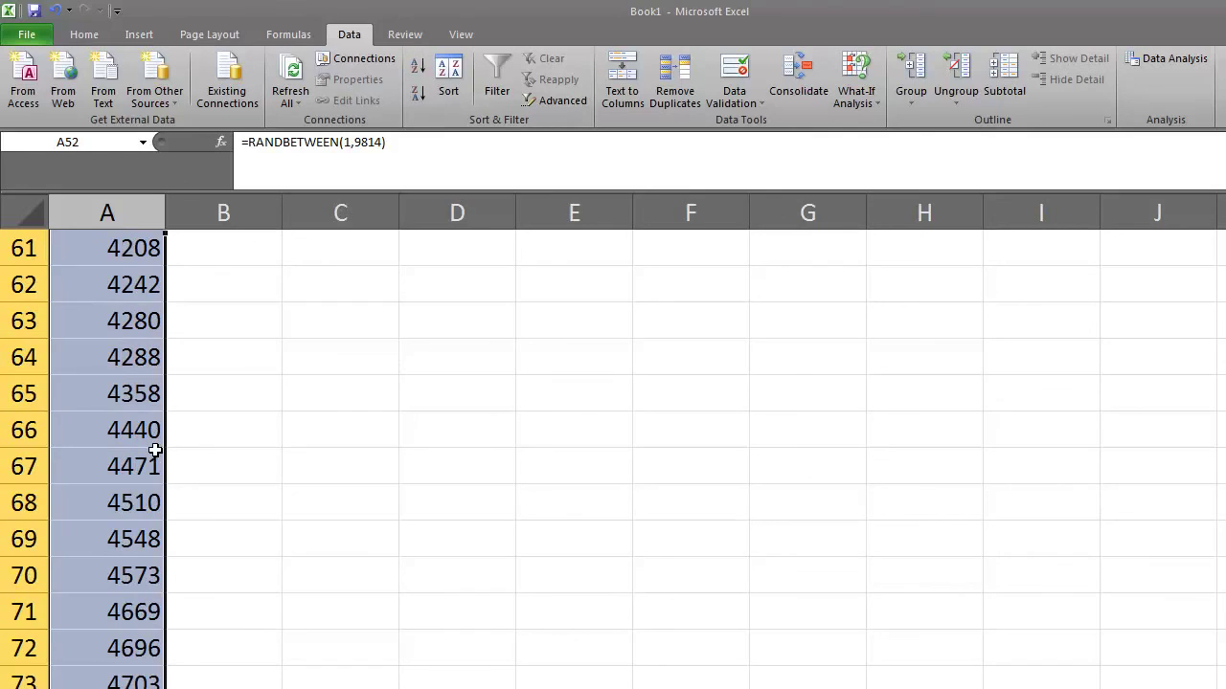